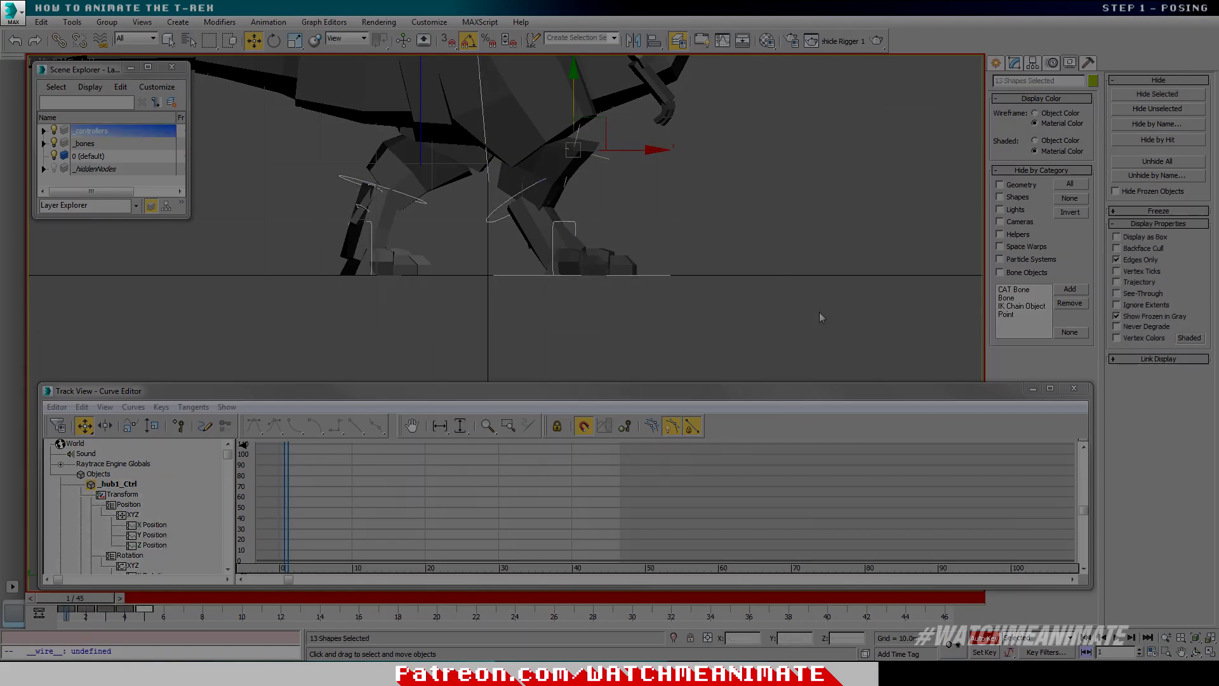
- Step through the opening frames to review the legs' contact and passing poses
key("period")
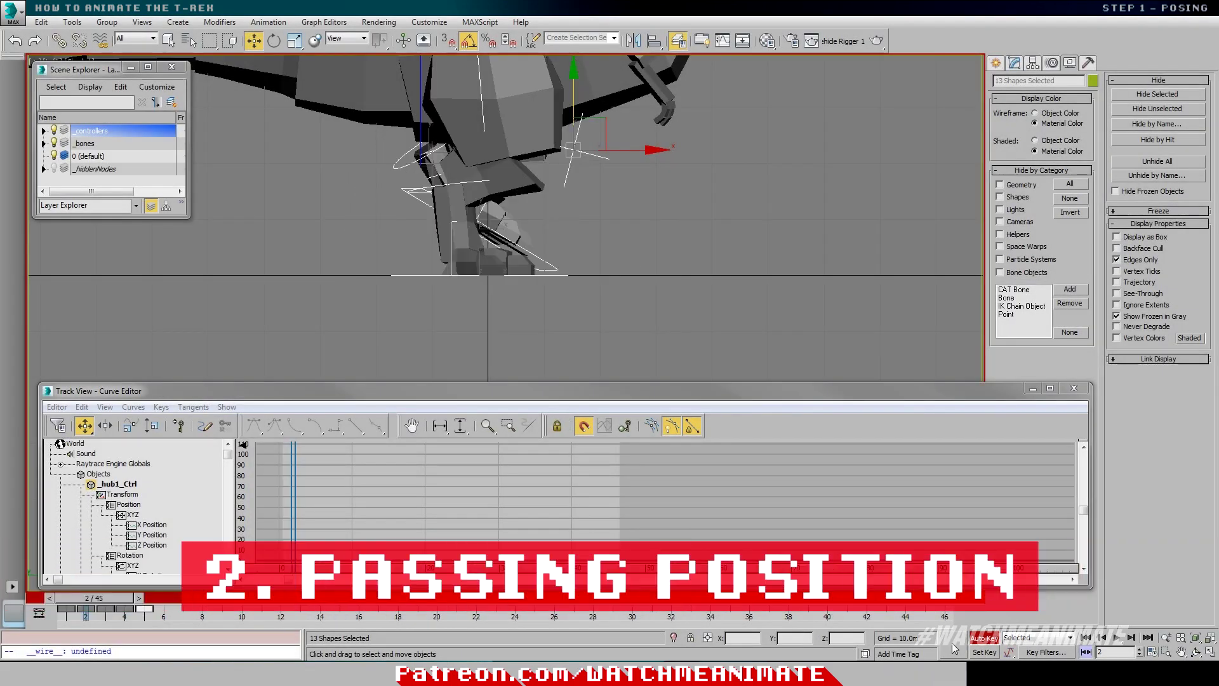
key("period")
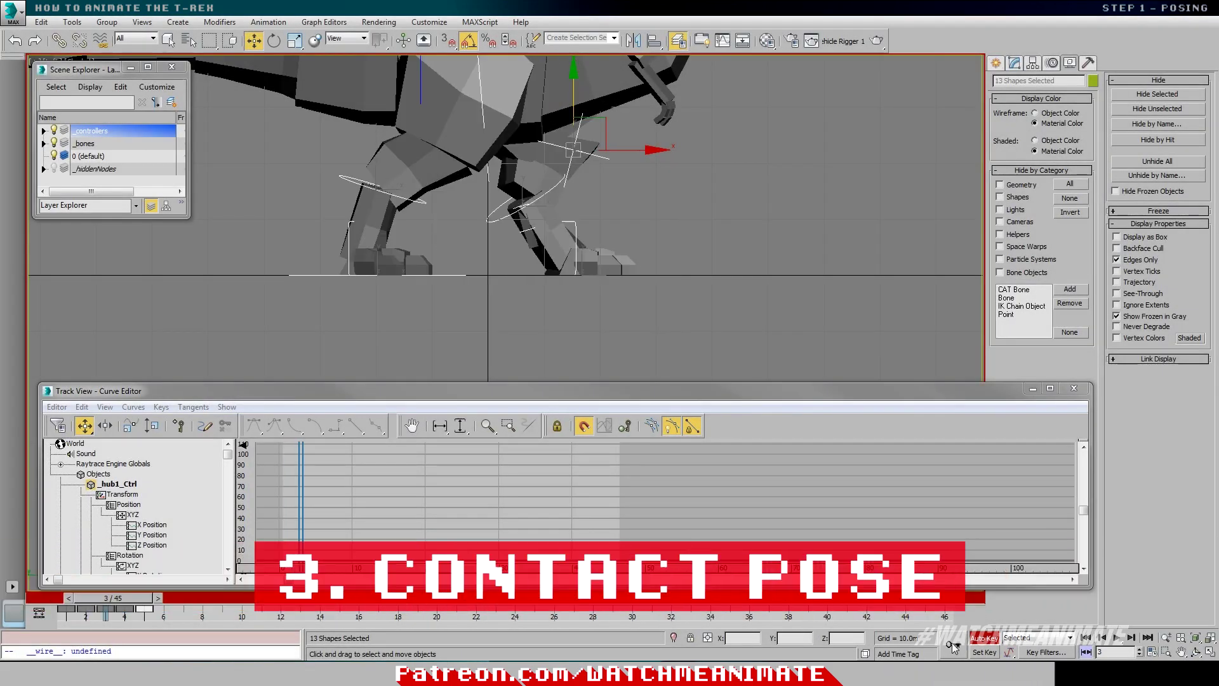
key("period")
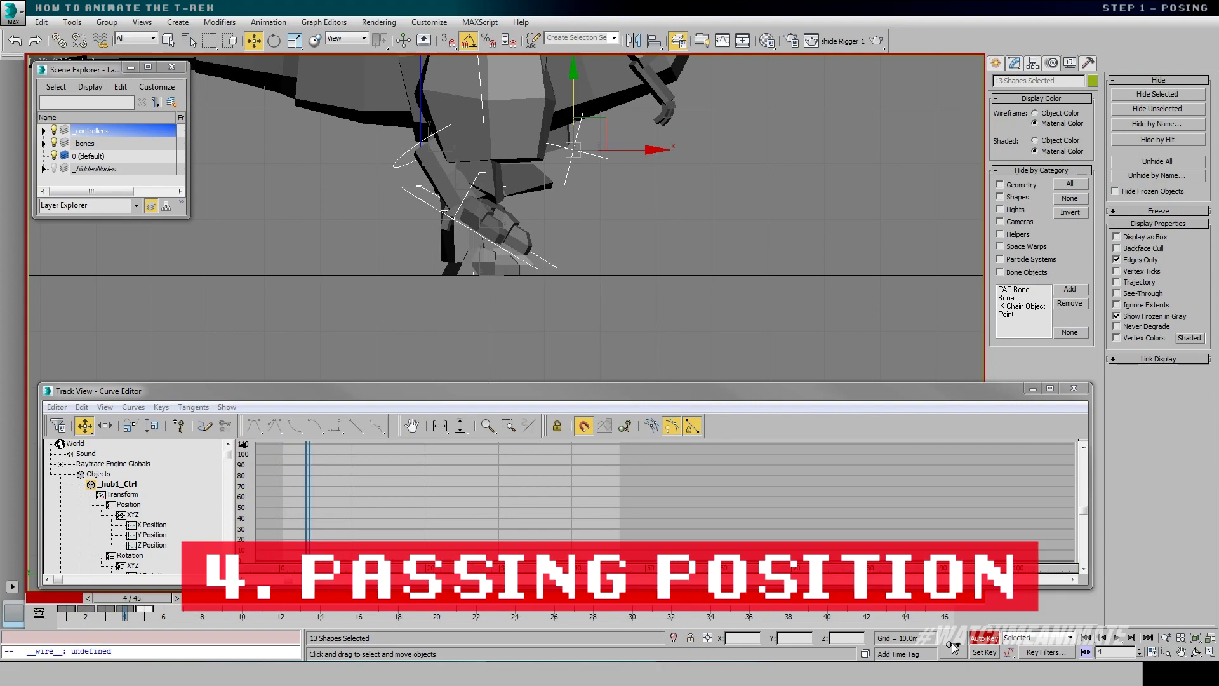
key("period")
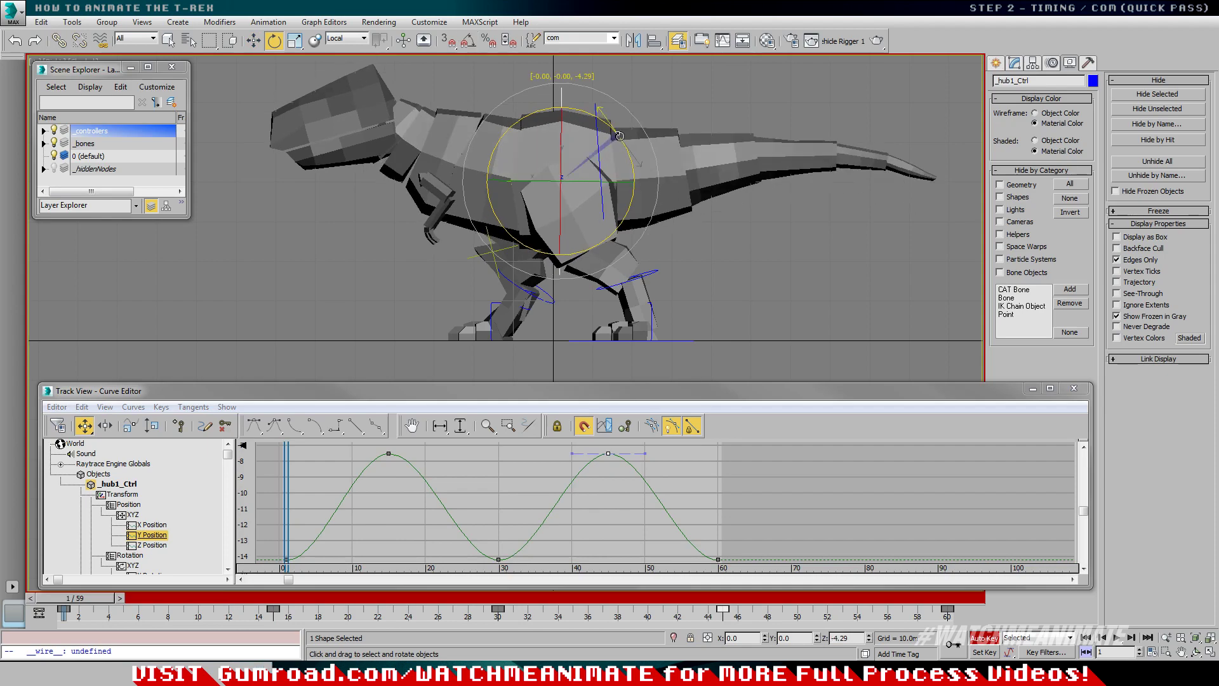
- Key the hub controller's Z rotation across the 59-frame walk cycle and scrub through its motion
left_click_drag(74, 597, 501, 601)
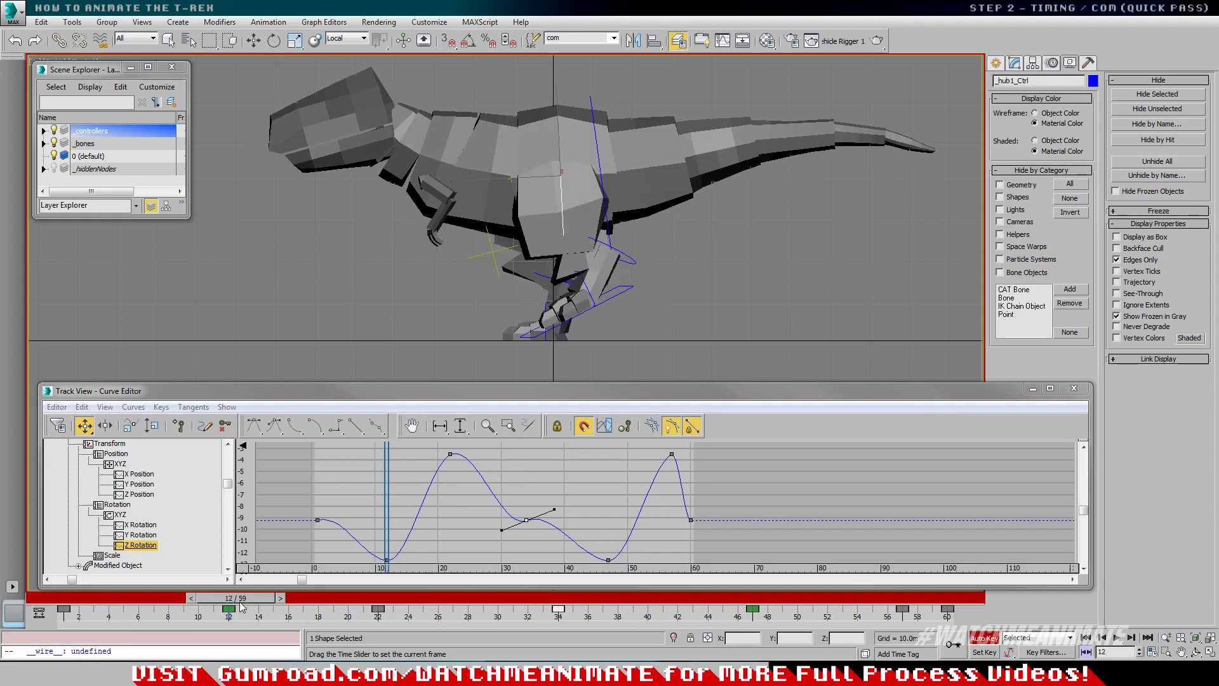
right_click(85, 581)
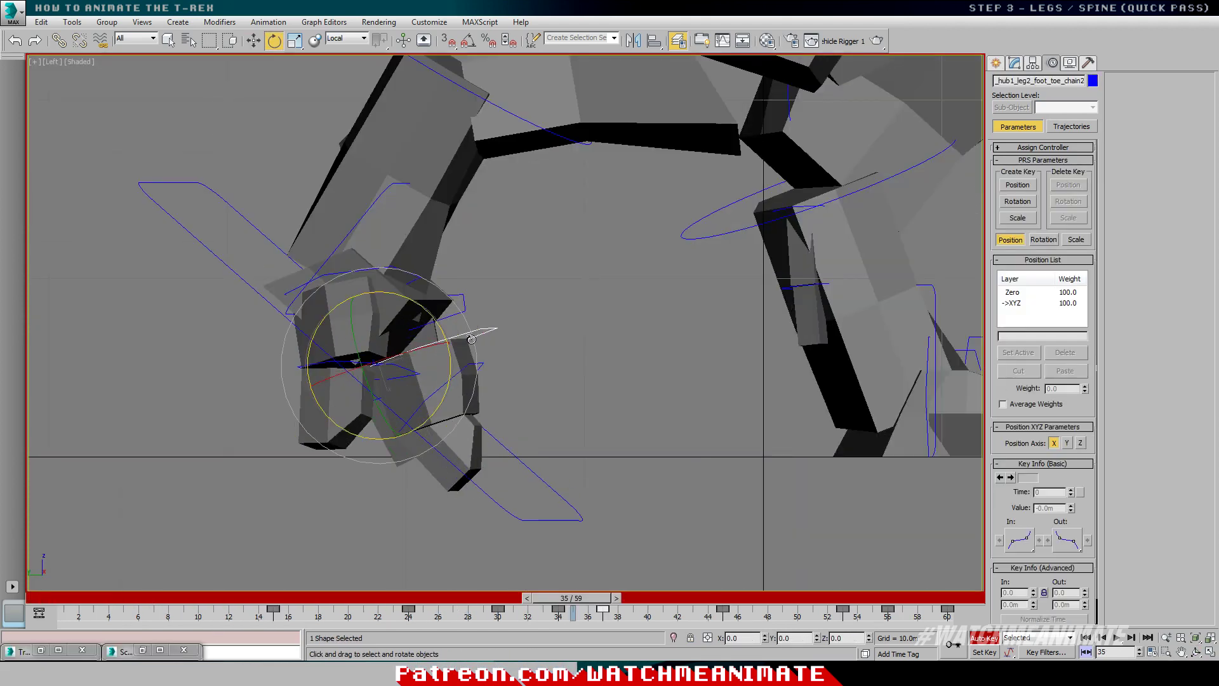
- Pose the second leg's toe controller by rotation around frame 35, advancing frame by frame
key("period")
key("period")
key("period")
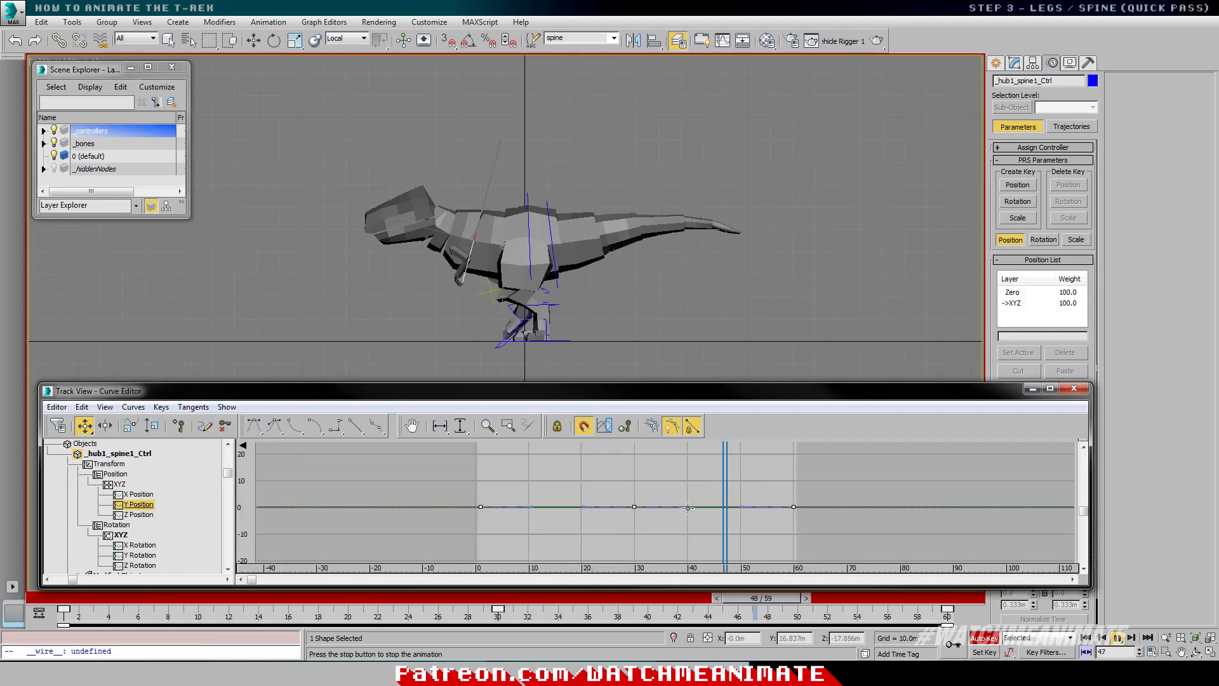
- Reshape the spine and tail-base animation curves by adjusting the tangents of their keys, and check them in playback
left_click_drag(645, 501, 676, 544)
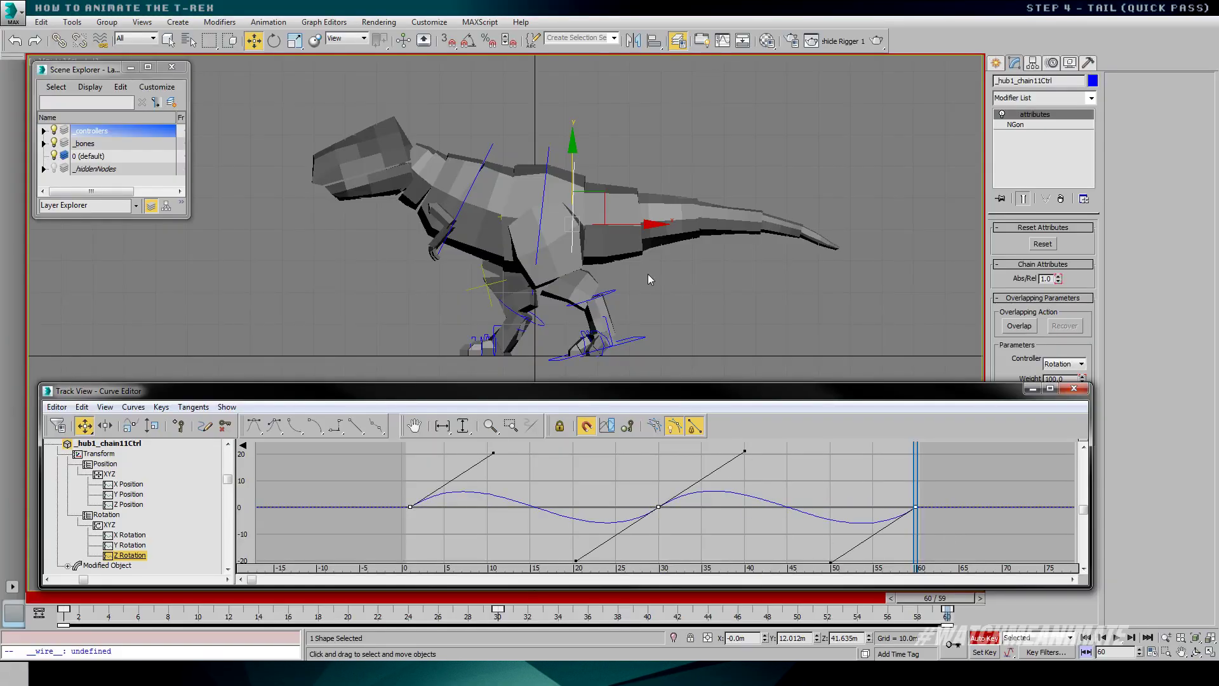
key("/")
left_click_drag(746, 451, 743, 535)
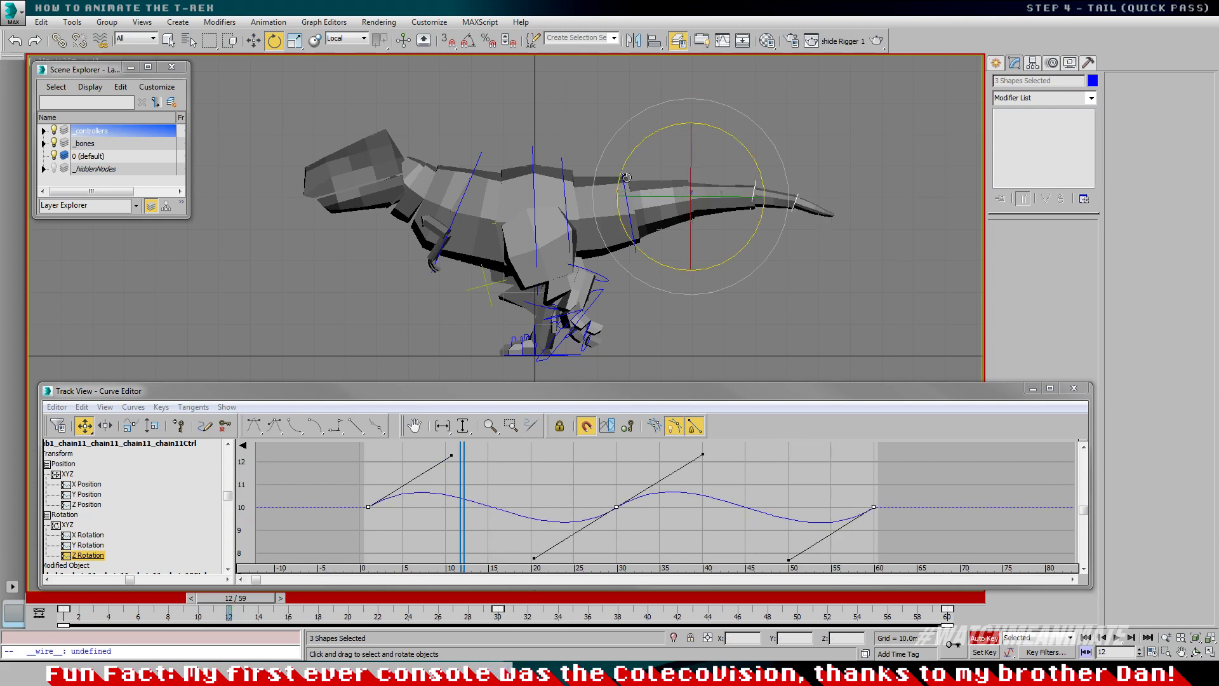
- Rotate the tail controllers into an up-and-down swing, copy their frame 12 key to frame 42, and play the result
left_click_drag(235, 598, 435, 609)
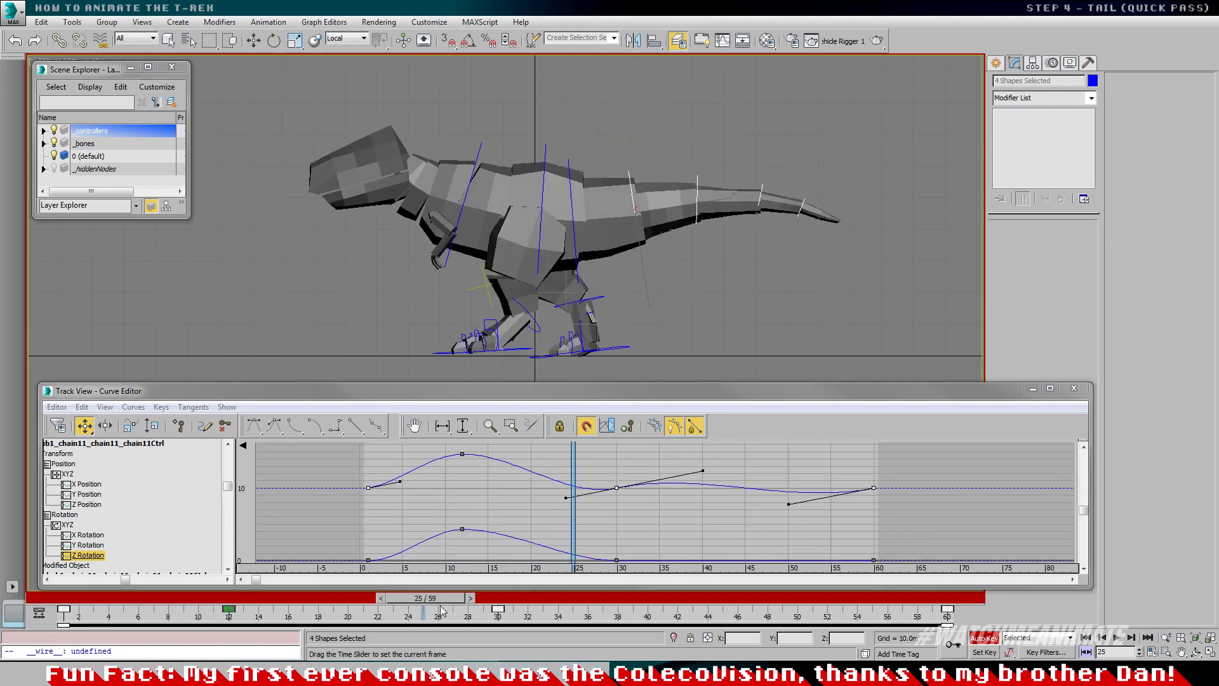
left_click_drag(704, 202, 706, 200)
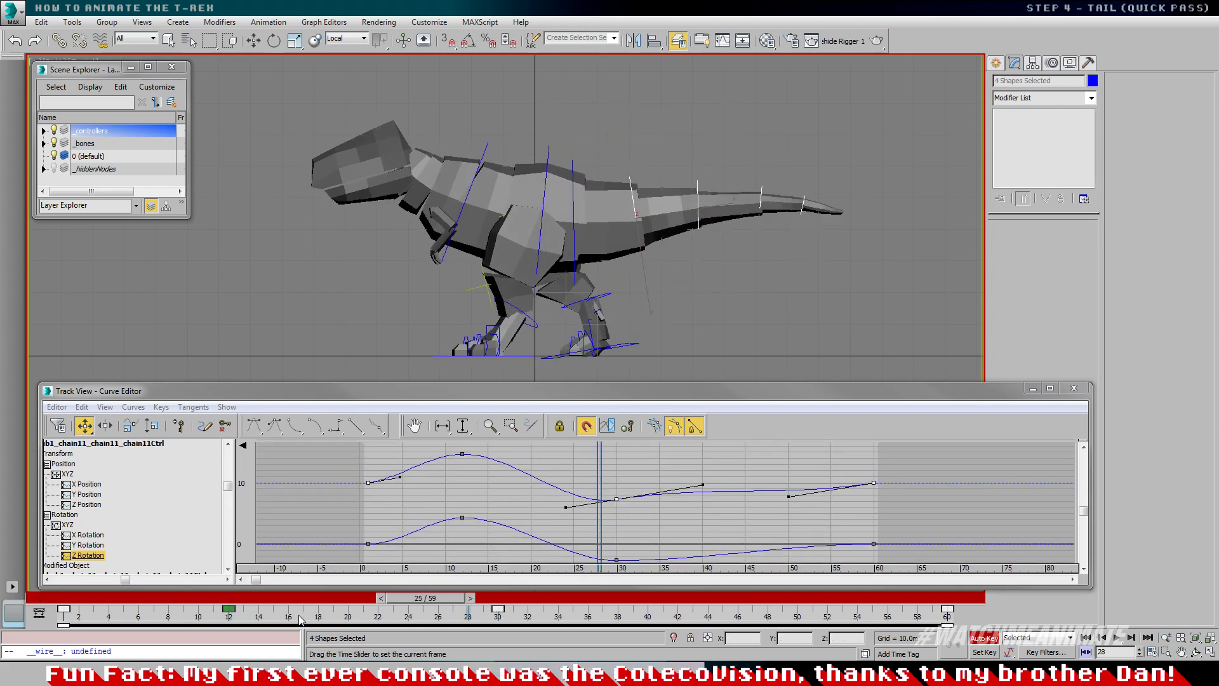
left_click(226, 599)
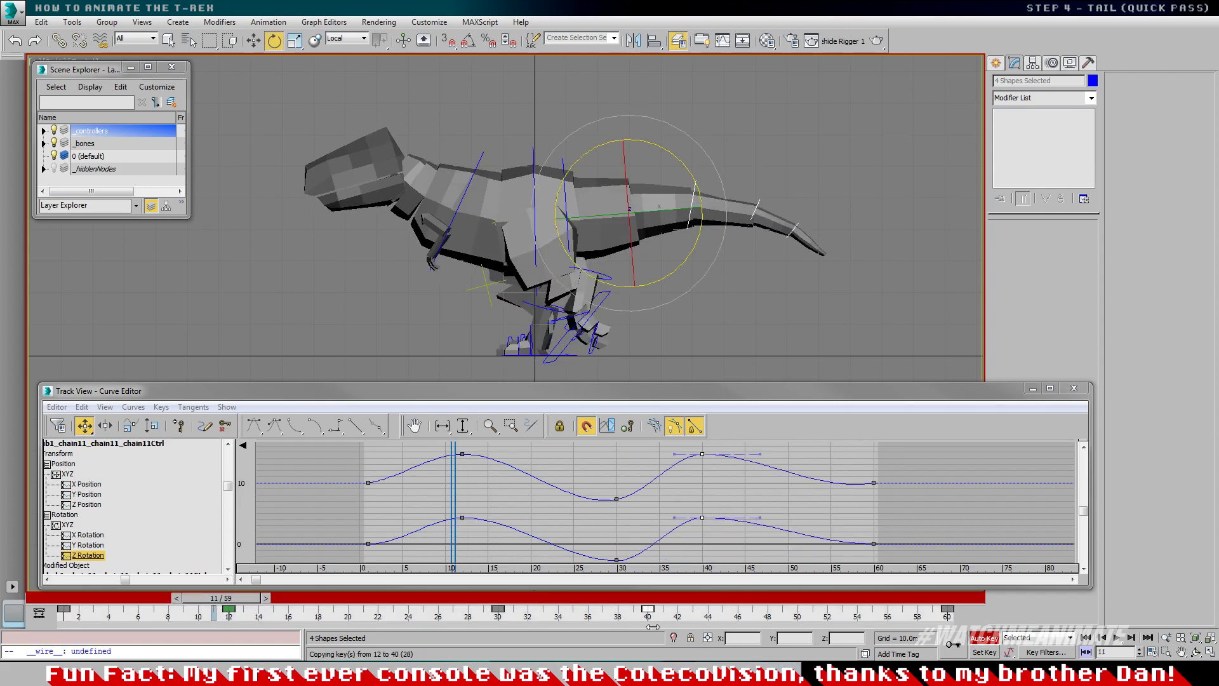
left_click_drag(652, 627, 683, 627, "shift")
key("/")
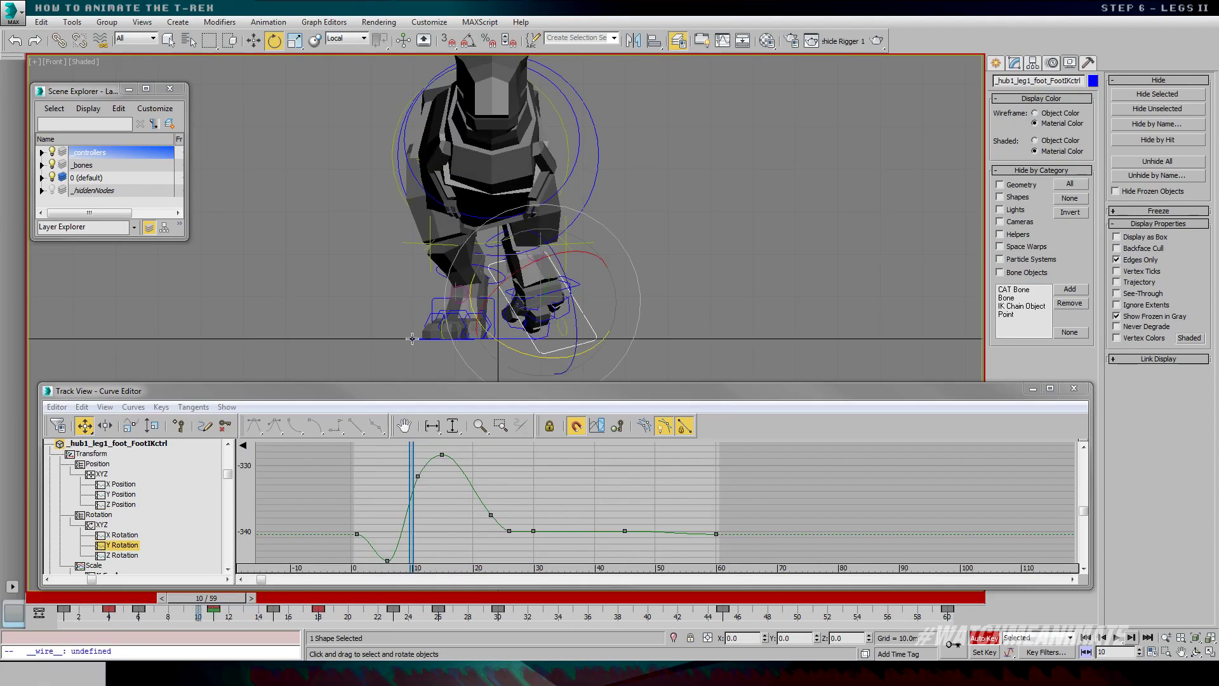
- Rotate the second leg's foot IK controller -10.05 degrees about Y at frame 40 and check its Z position curve and the feet's motion
left_click_drag(239, 599, 632, 599)
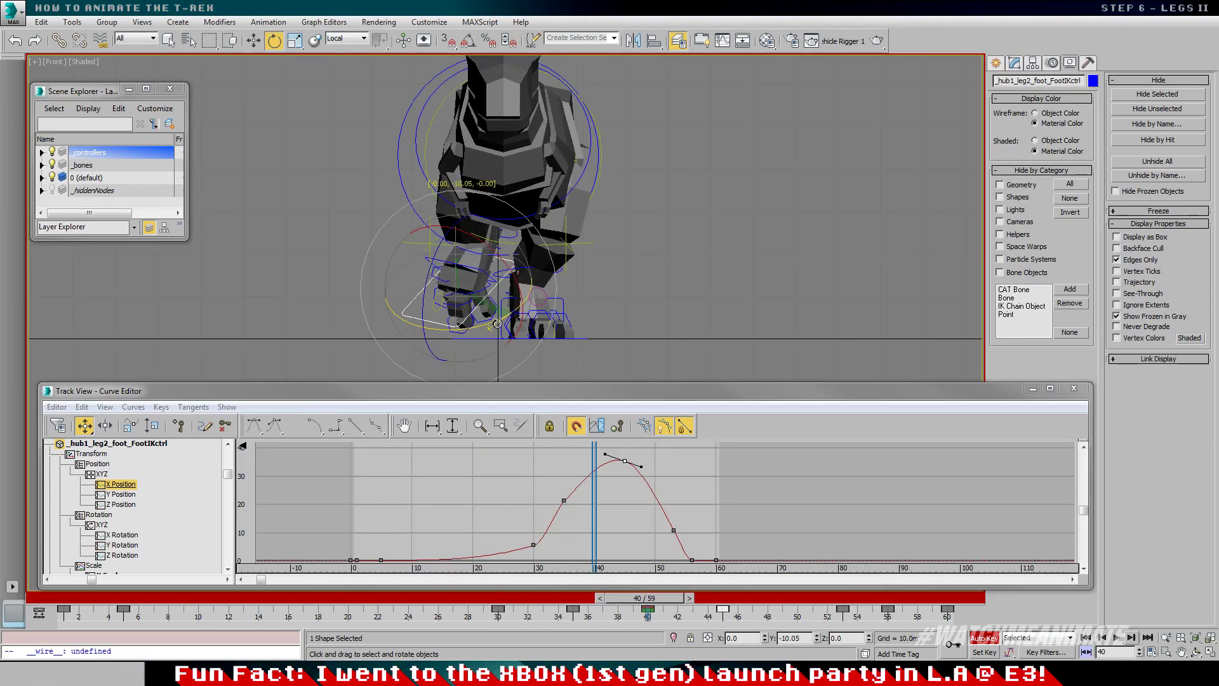
key("/")
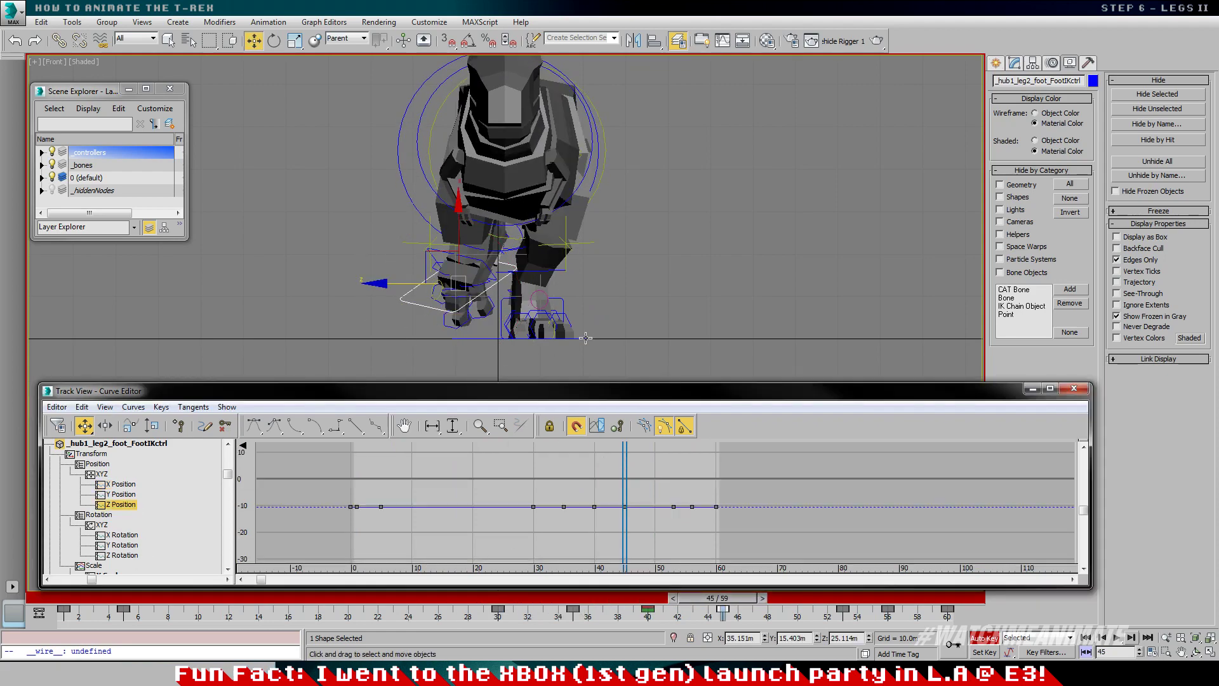
left_click(134, 500)
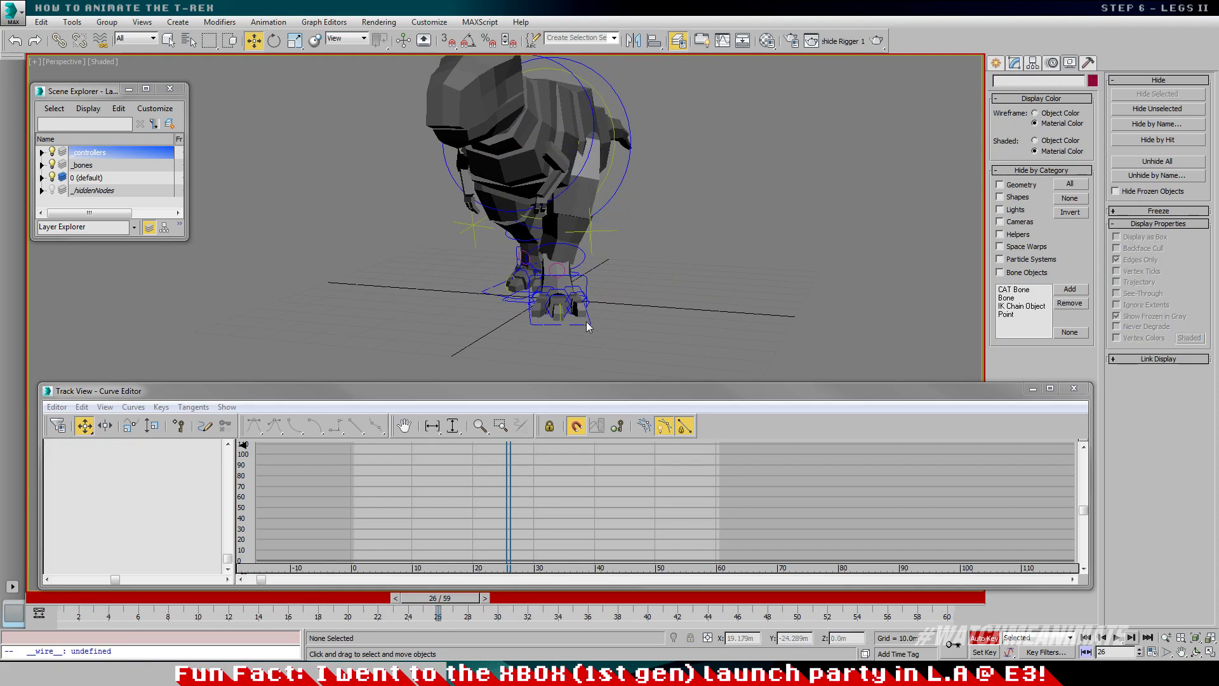
left_click(587, 327)
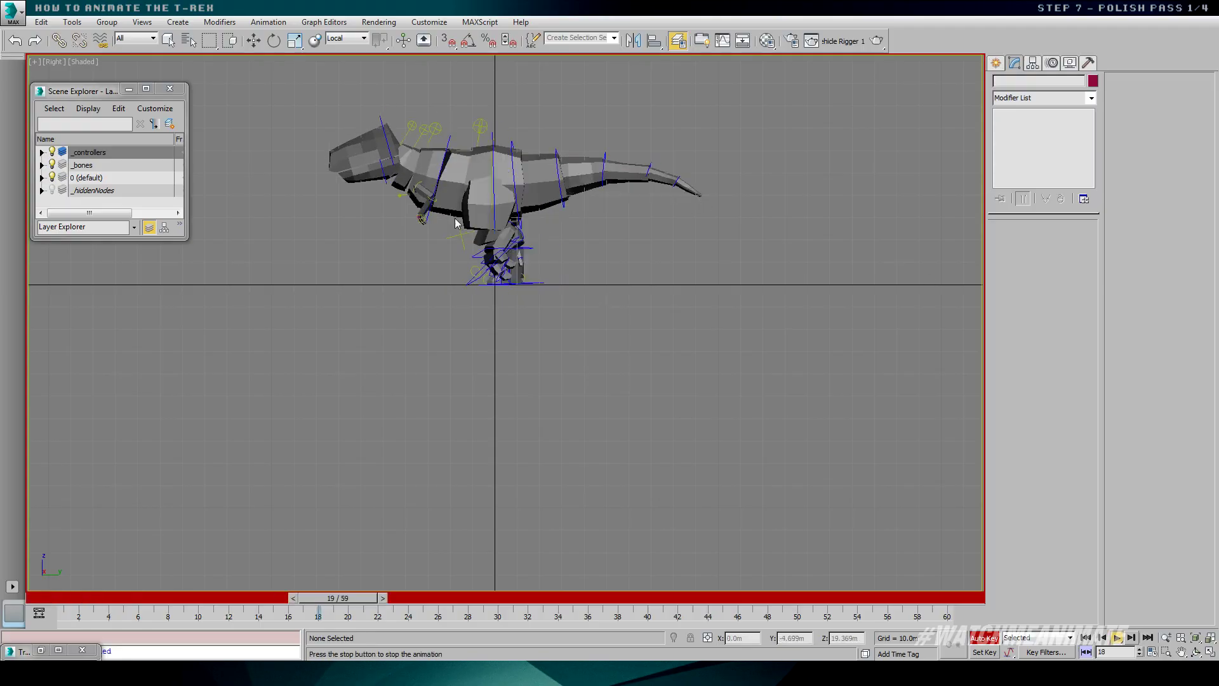
- Select the head and upper-spine controllers and scrub the first frames from the front
left_click(381, 111)
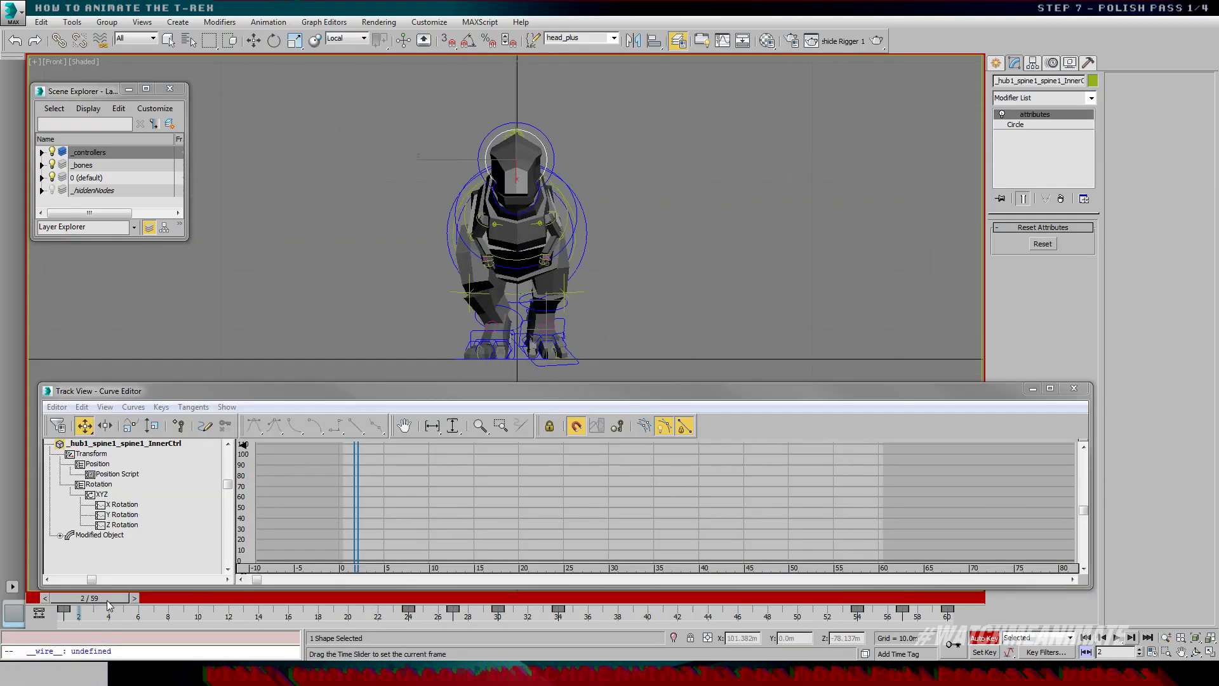
left_click_drag(354, 489, 395, 489)
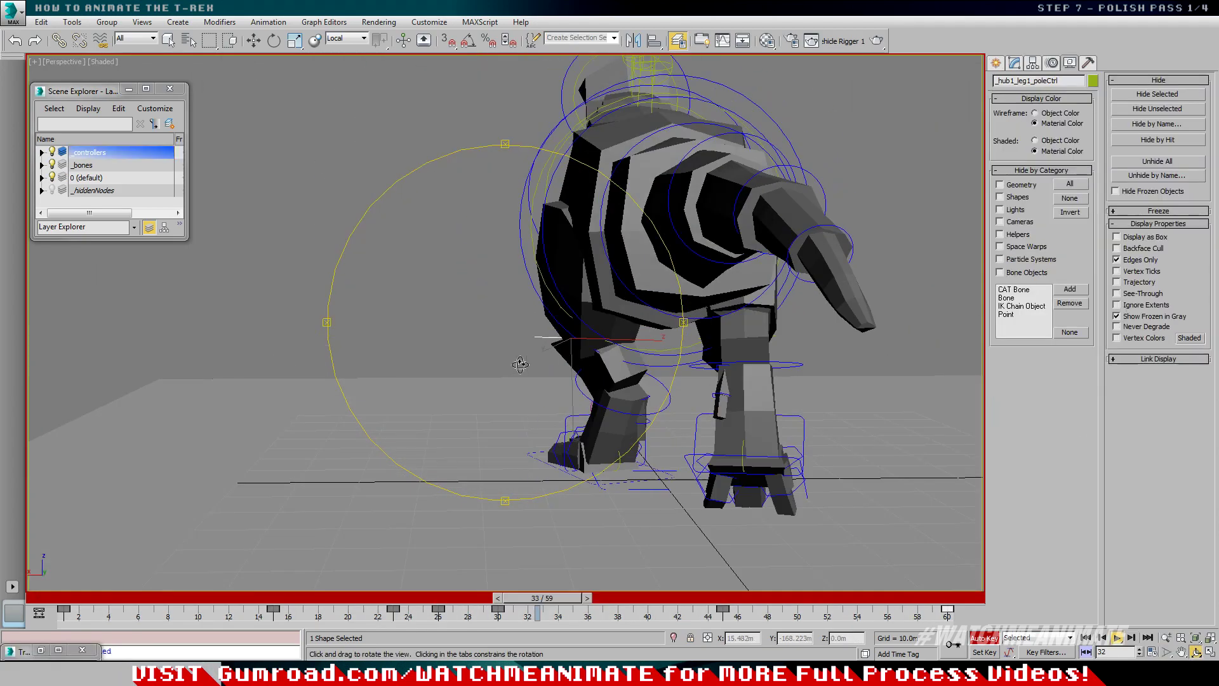
- Adjust the knee pole controllers while checking the legs, moving the second leg's pole -0.485 m along Z at frame 30
middle_click_drag(518, 362, 538, 392, "alt")
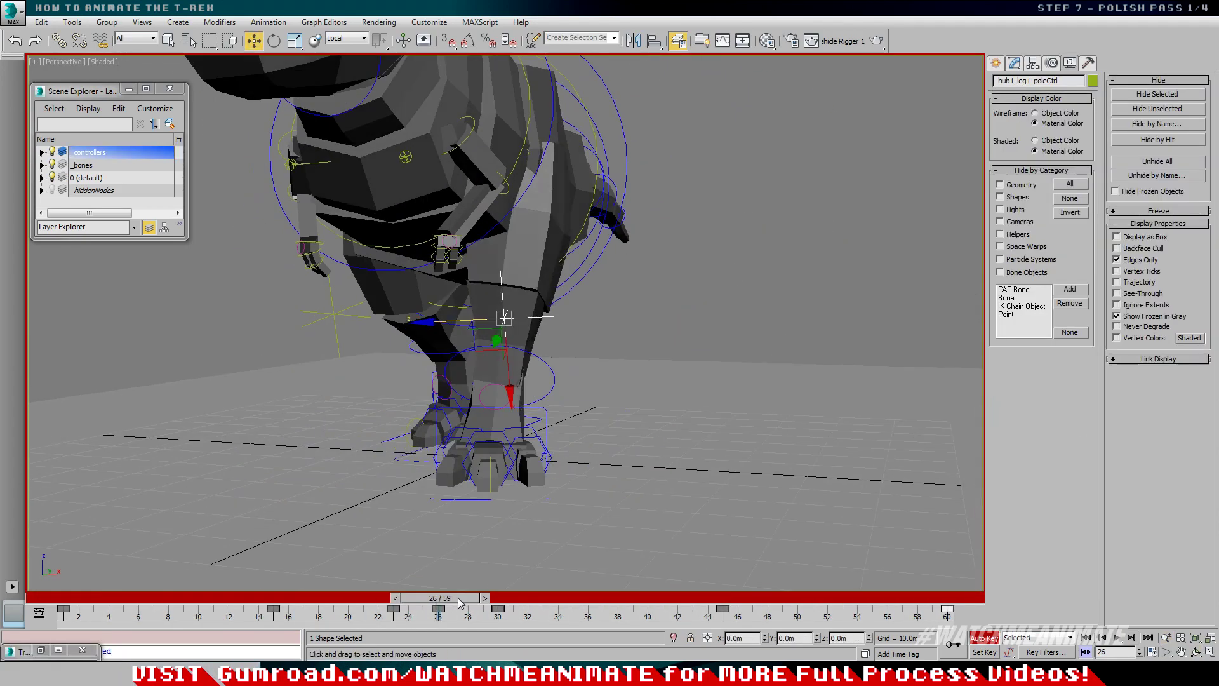
scroll(617, 309, "down", 5)
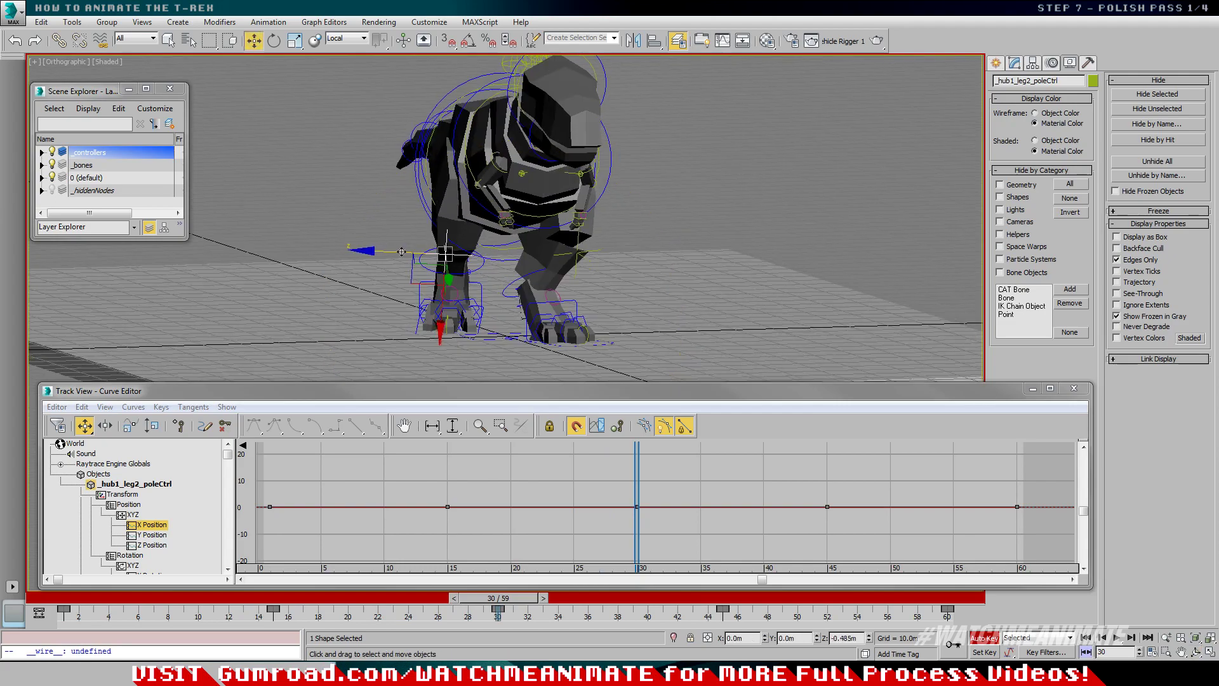
left_click_drag(528, 598, 410, 600)
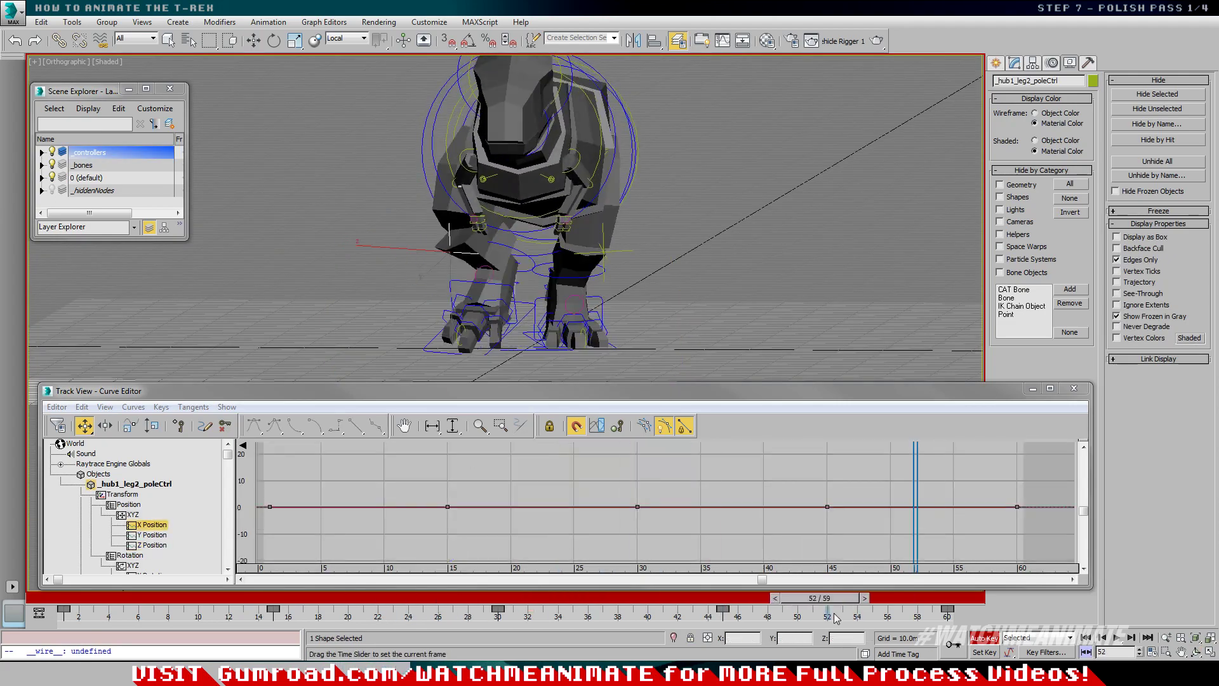
left_click_drag(883, 598, 807, 601)
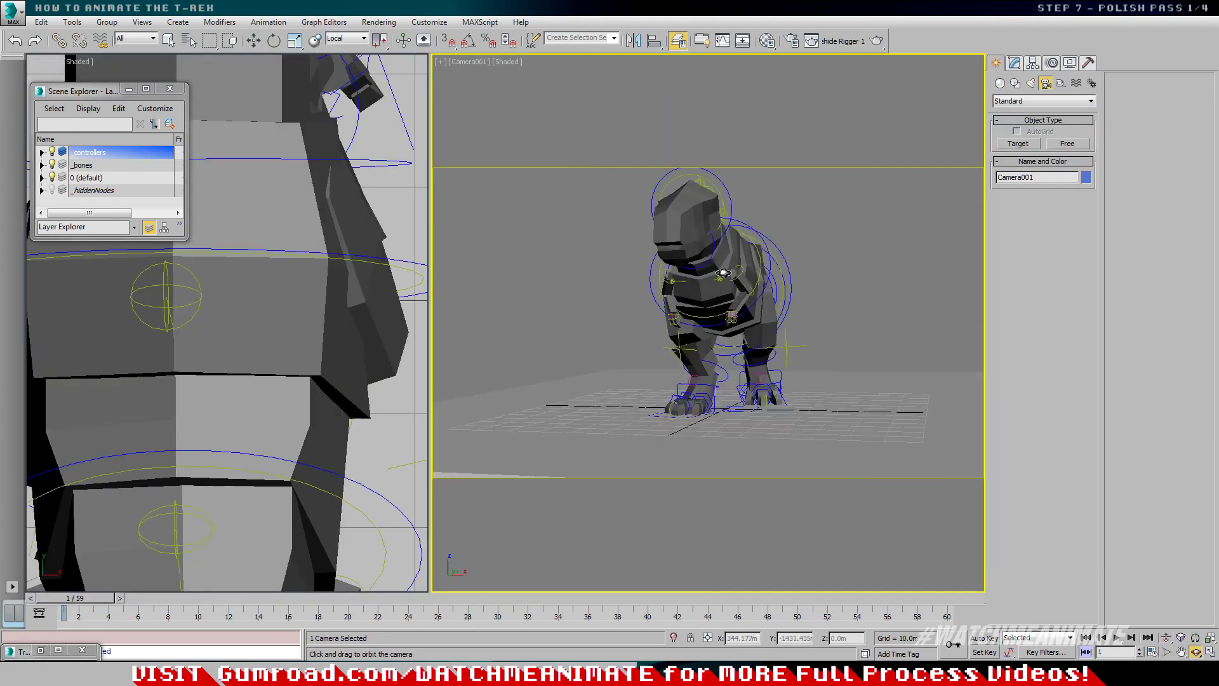
- Frame the T-Rex from a front three-quarter angle through Camera001 and enable automatic keying
left_click_drag(830, 277, 677, 264)
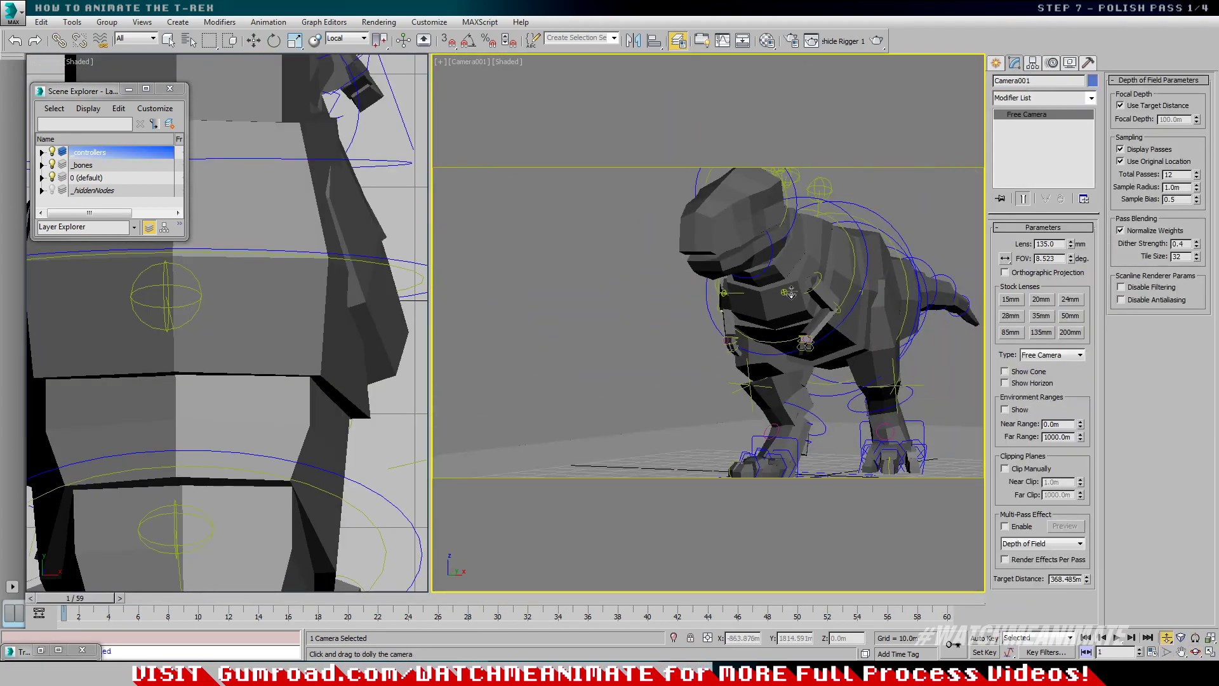
key("n")
- Retime the three outer tail controllers' Z rotation by copying the frame 12 key to frame 39, and play the cycle
left_click_drag(377, 611, 919, 606, "shift")
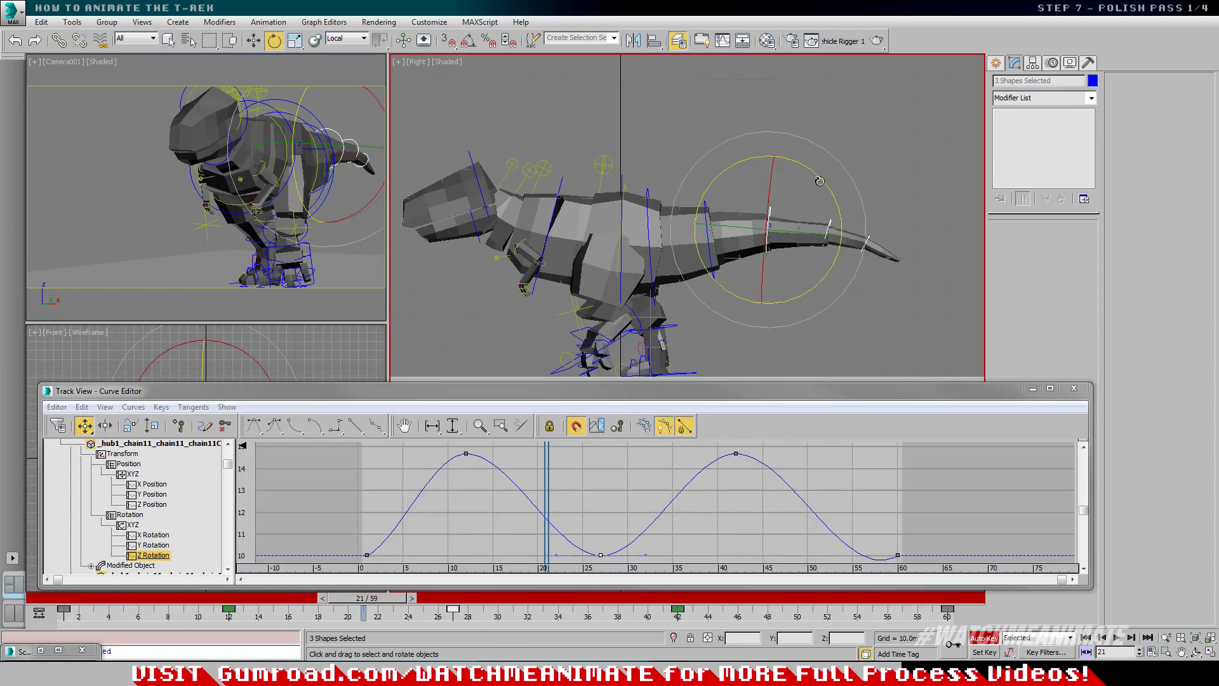
left_click_drag(229, 612, 630, 624, "shift")
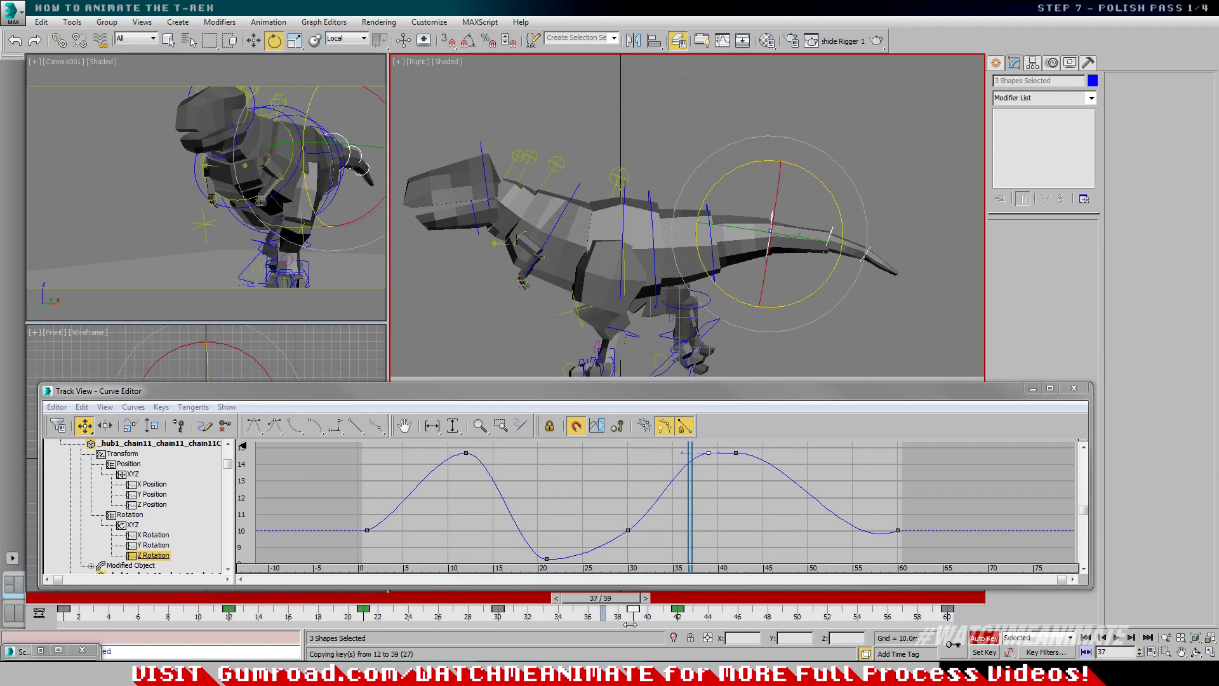
key("/")
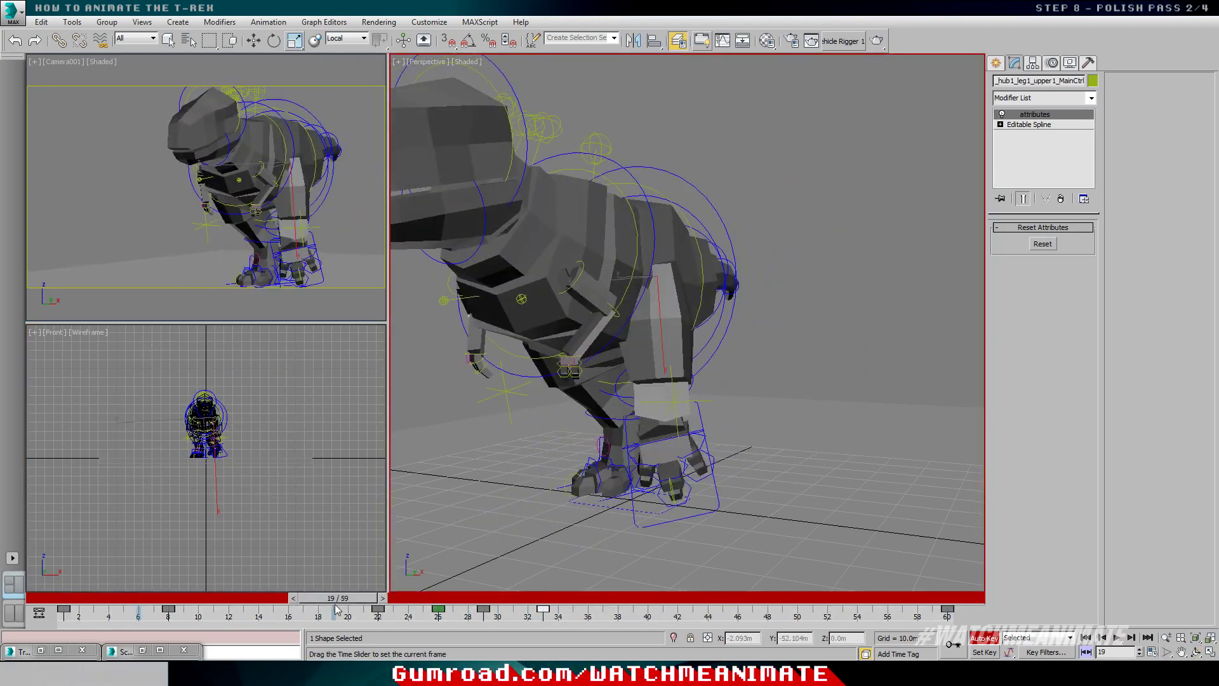
- Adjust the rotation of the first leg's upper main controller between about frames 19 and 24
key("e")
left_click_drag(336, 600, 416, 600)
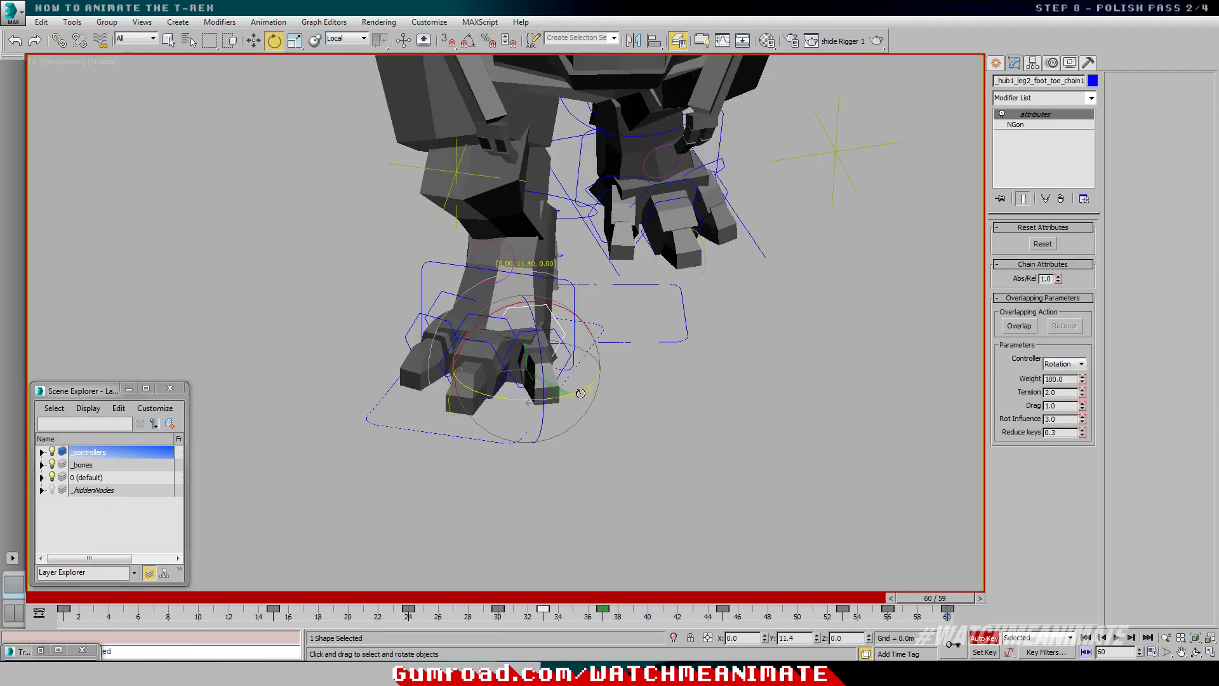
- Rotate the second foot's toe controller 11.4 degrees about Y at frame 60 and refine its rotation around frame 33
left_click_drag(512, 419, 508, 422)
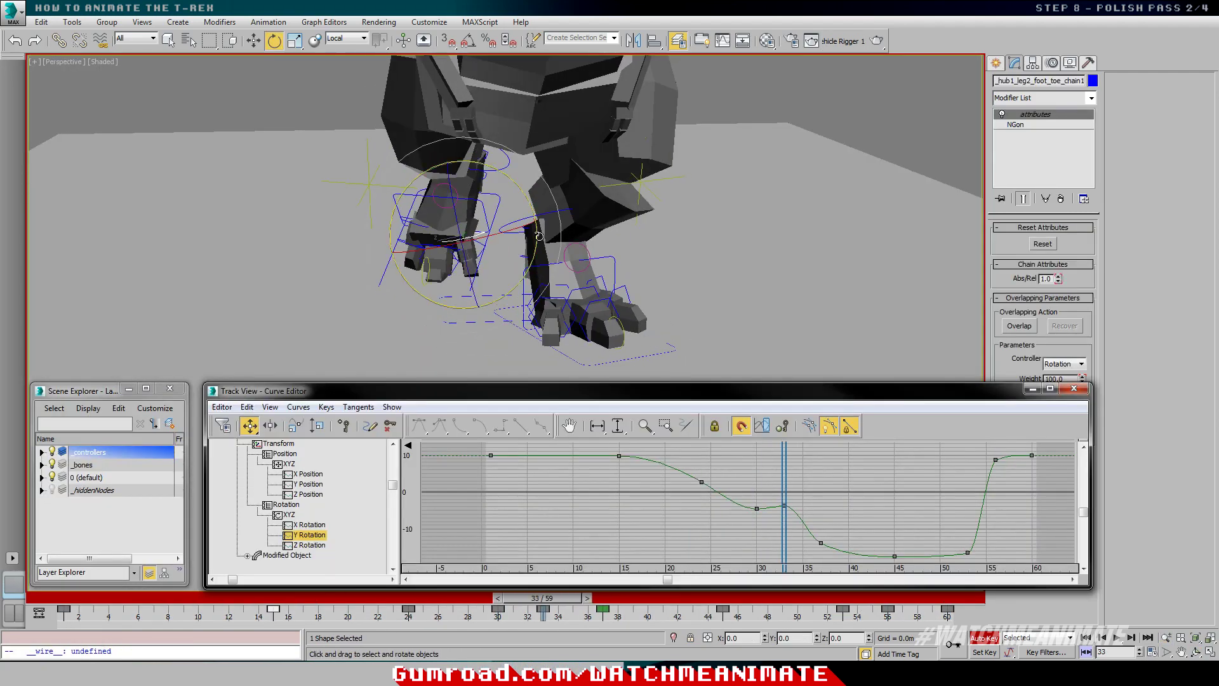
left_click_drag(552, 599, 502, 604)
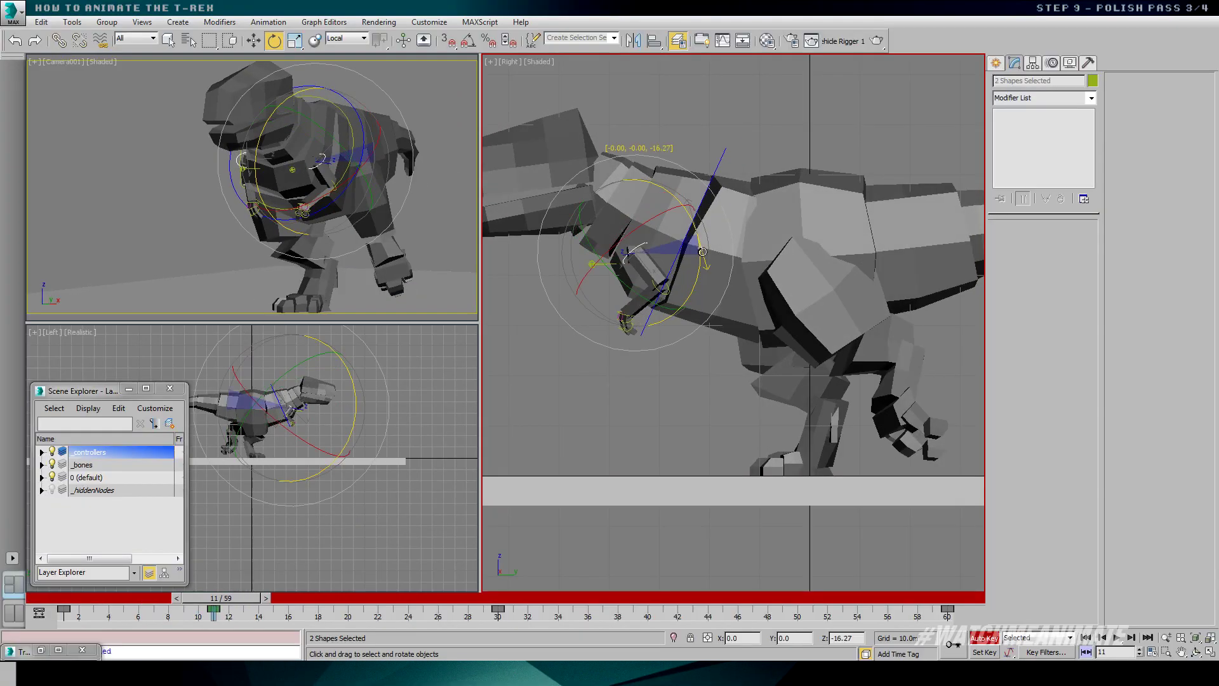
- Rotate both arm controllers -16.27 degrees about Z at frame 11, adjust the hand controllers at frame 39, and play the motion
key("slash")
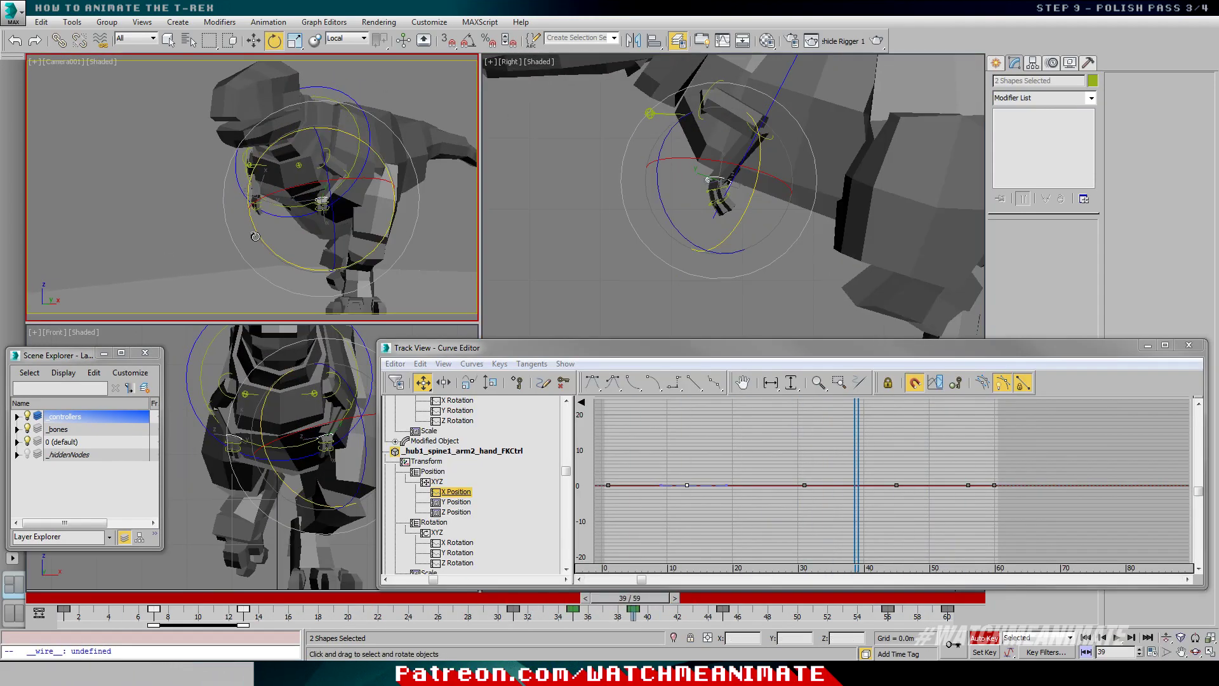
key("slash")
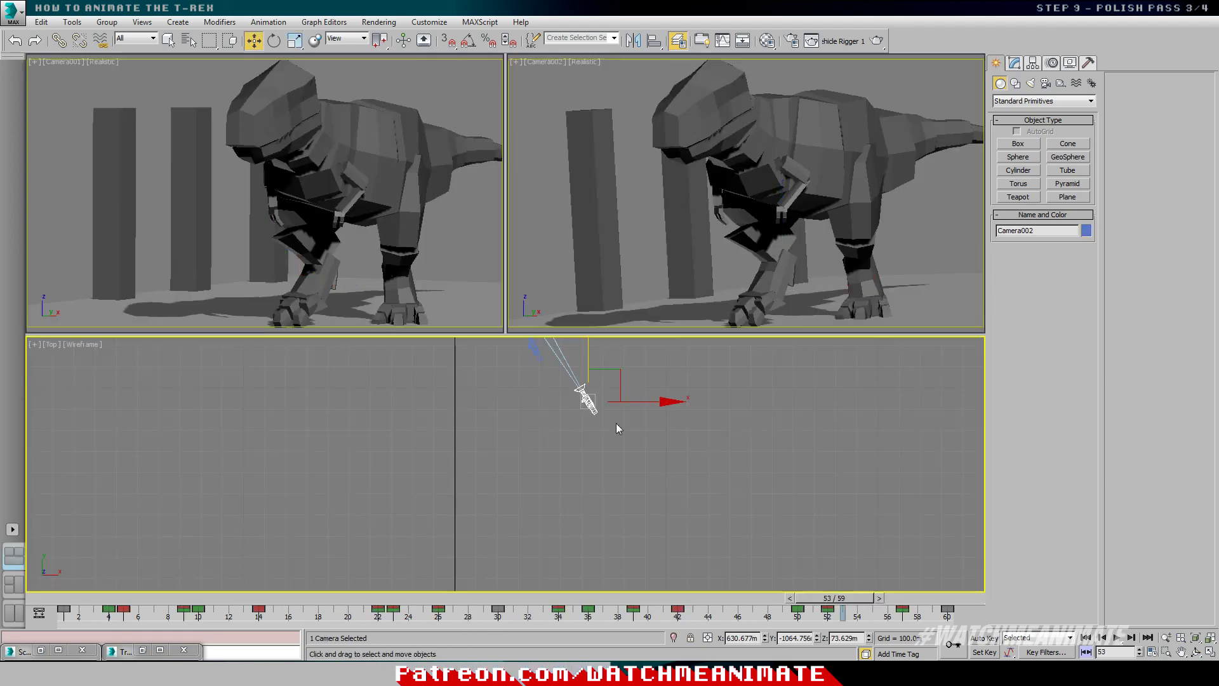
- Animate Camera002's position over the walk cycle and review its Y position curve during playback
key("Down")
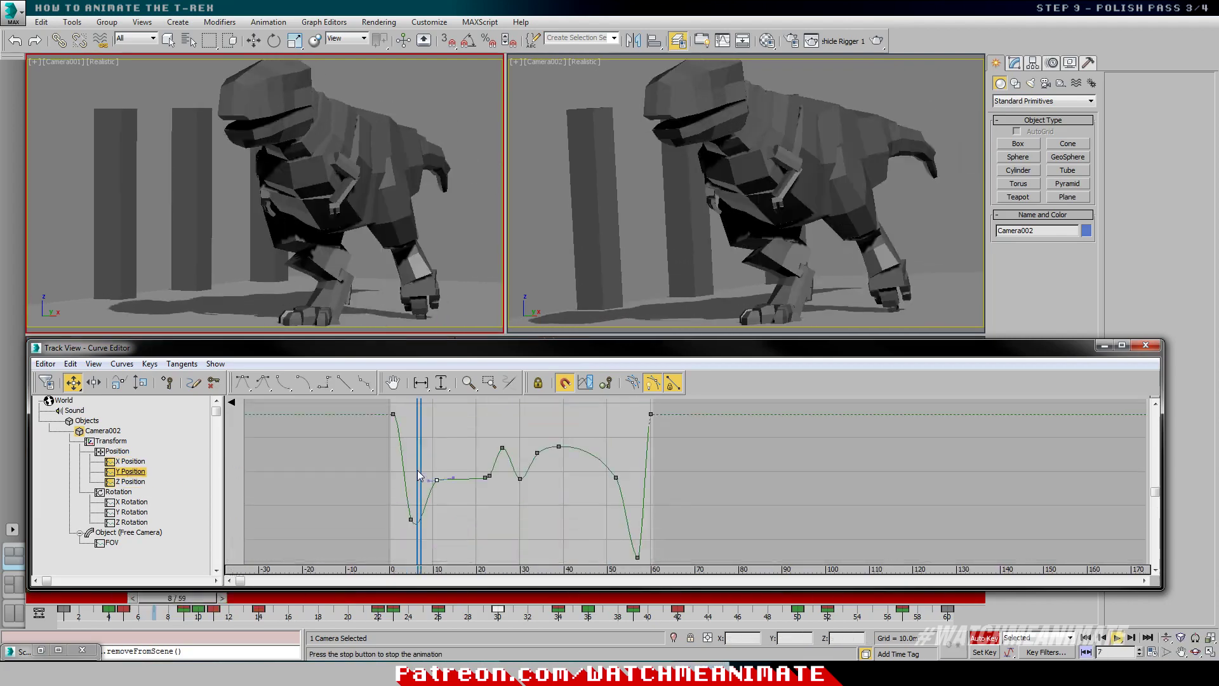
key("Down")
key("Down")
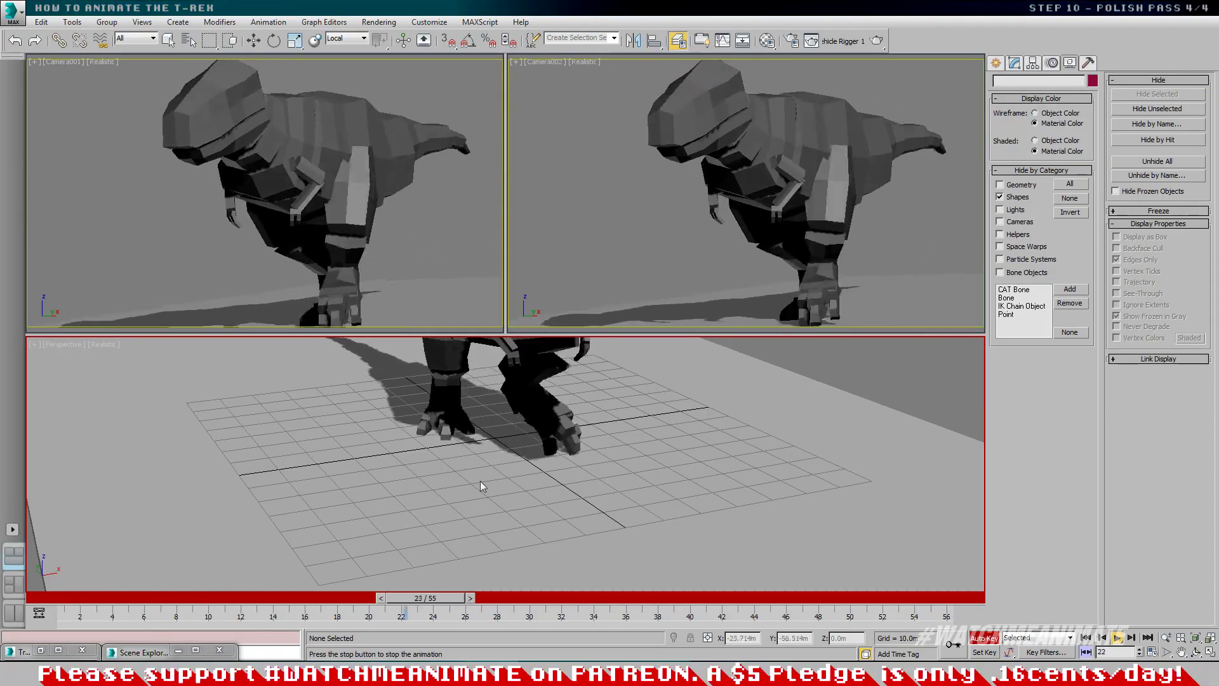
- Show the walking T-Rex from its right side in the lower viewport
key("r")
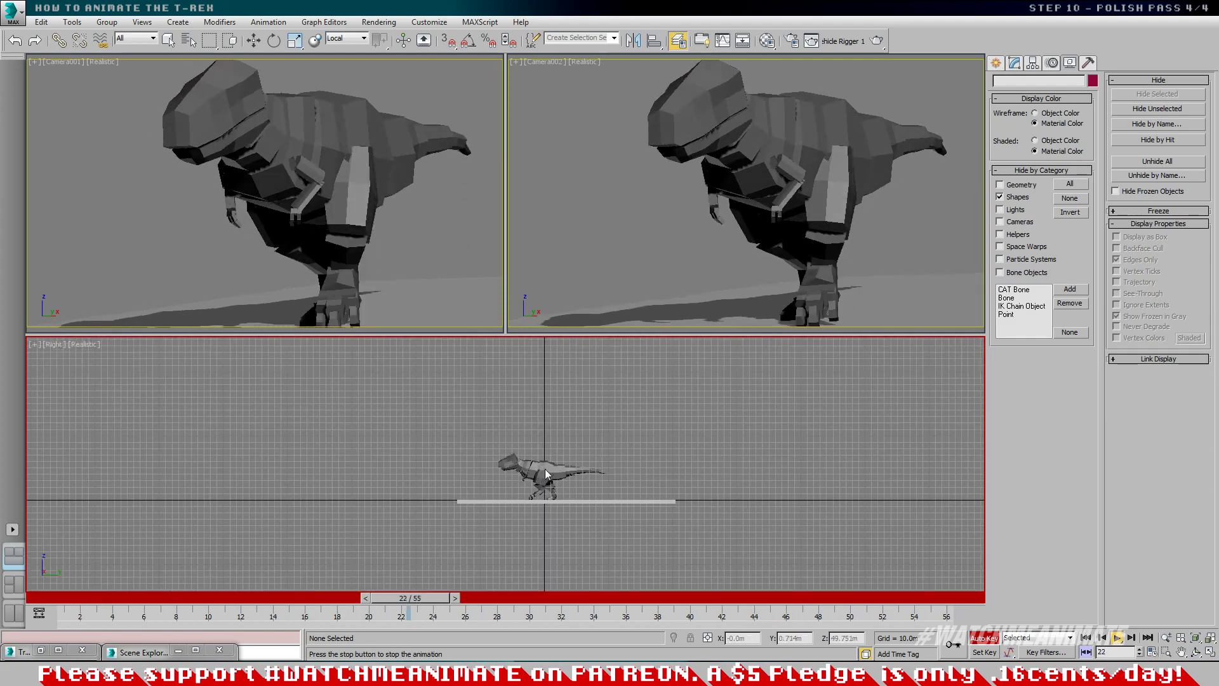
- Examine the walking T-Rex's full body and leg motion from the right side during playback
scroll(403, 473, "up", 6)
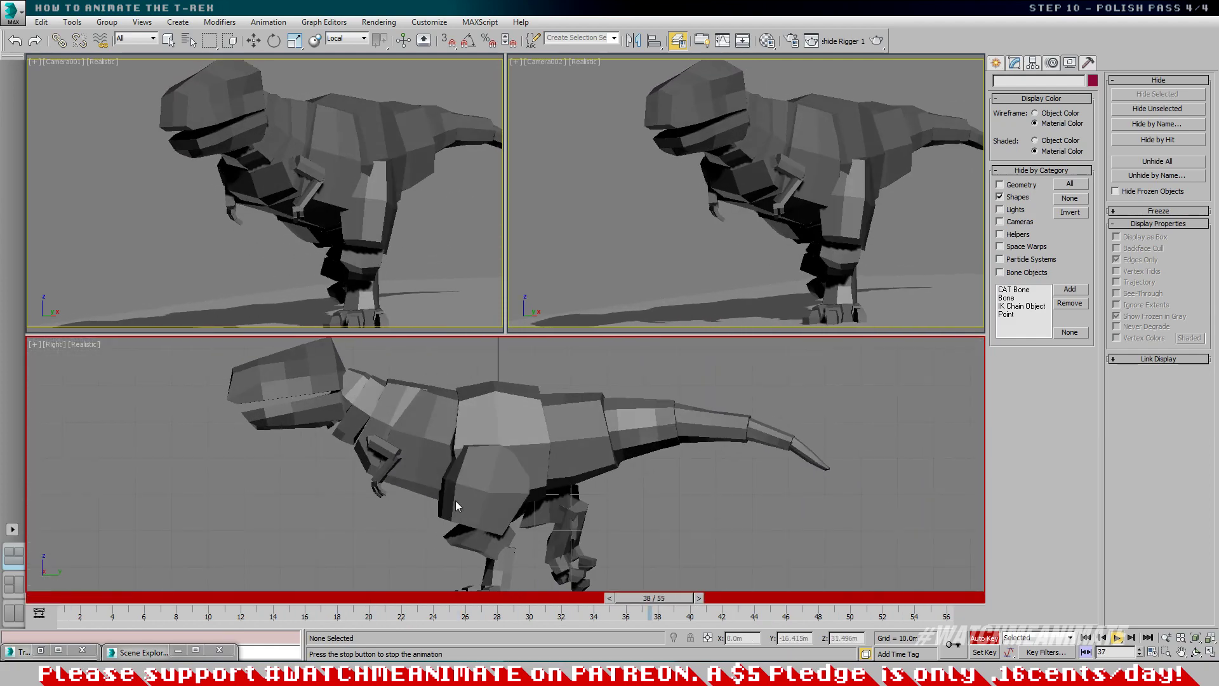
scroll(578, 524, "down", 5)
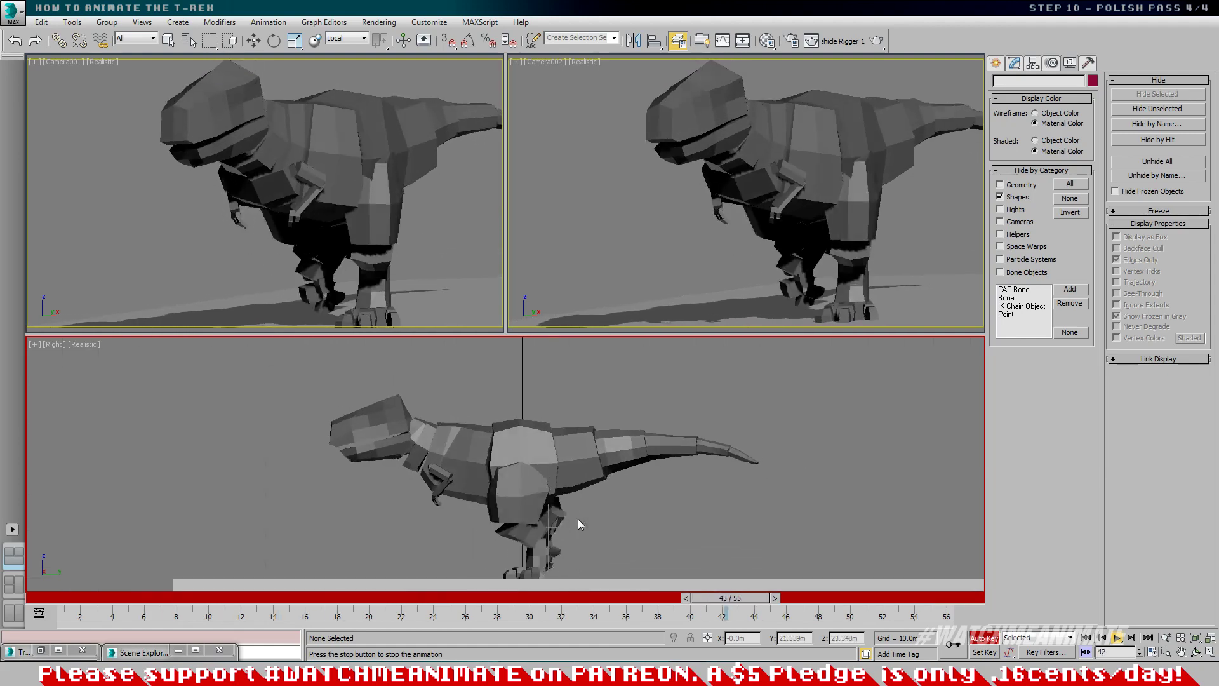
key("alt+z")
left_click_drag(577, 520, 556, 503)
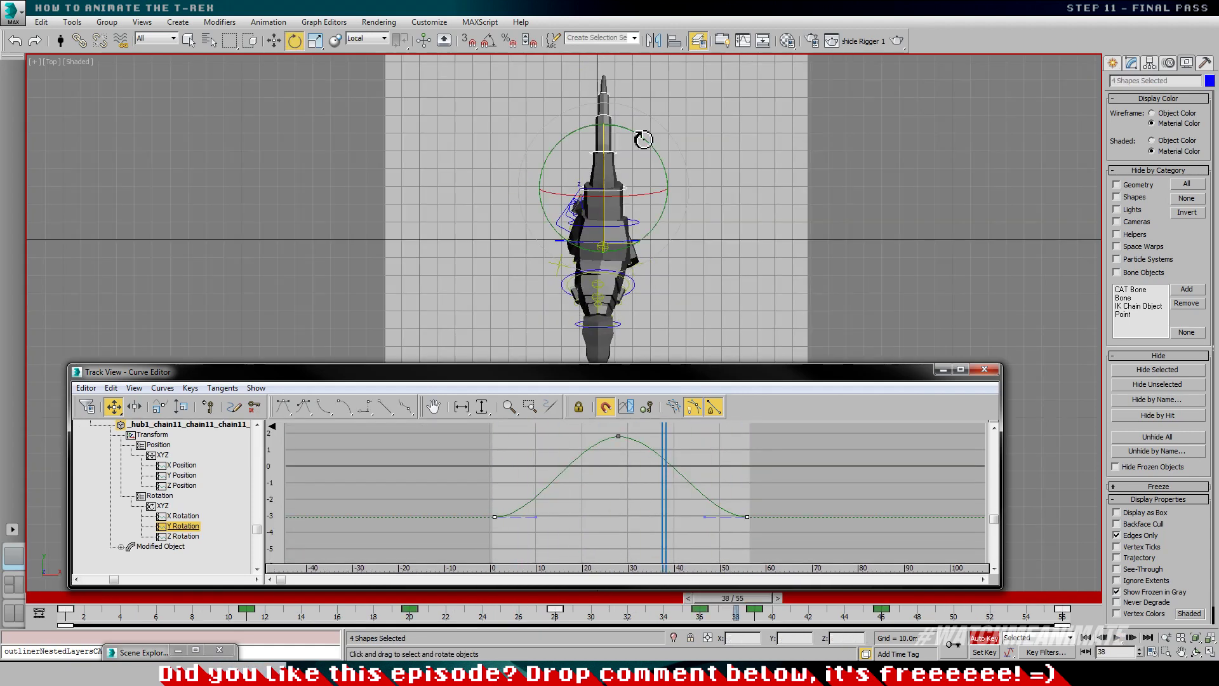
- Refine the timing of the tail controllers' Y Rotation curve and play the tail sway from above
key("Home")
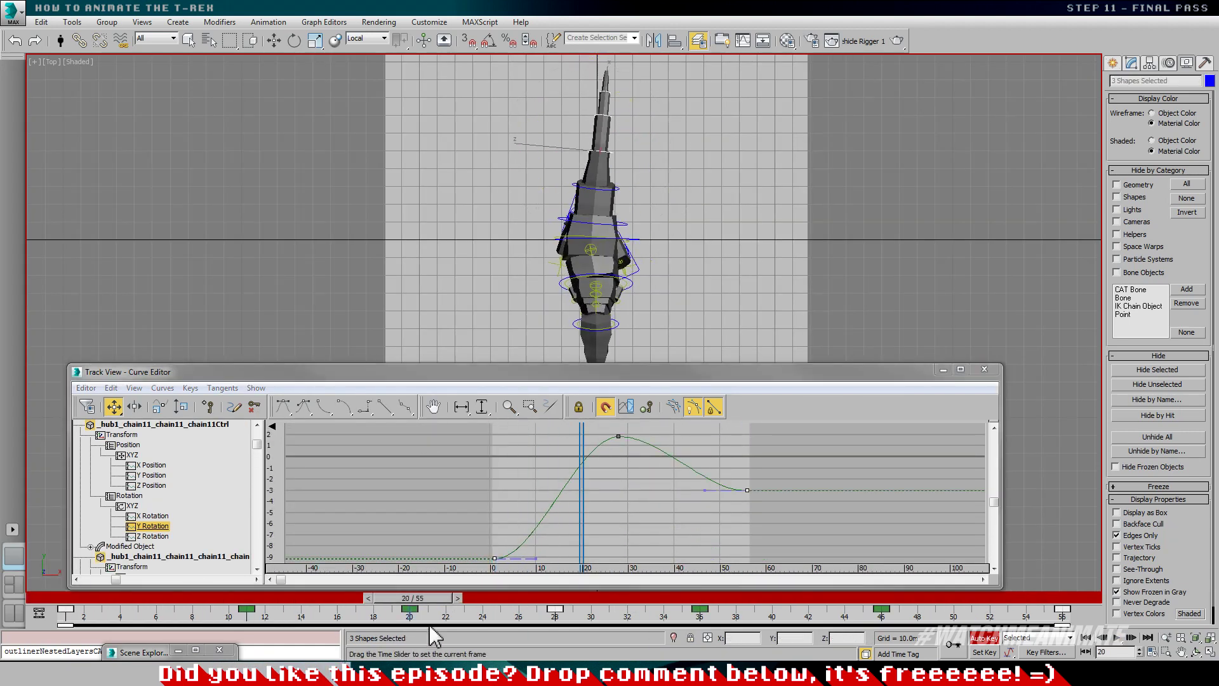
left_click_drag(582, 452, 609, 452)
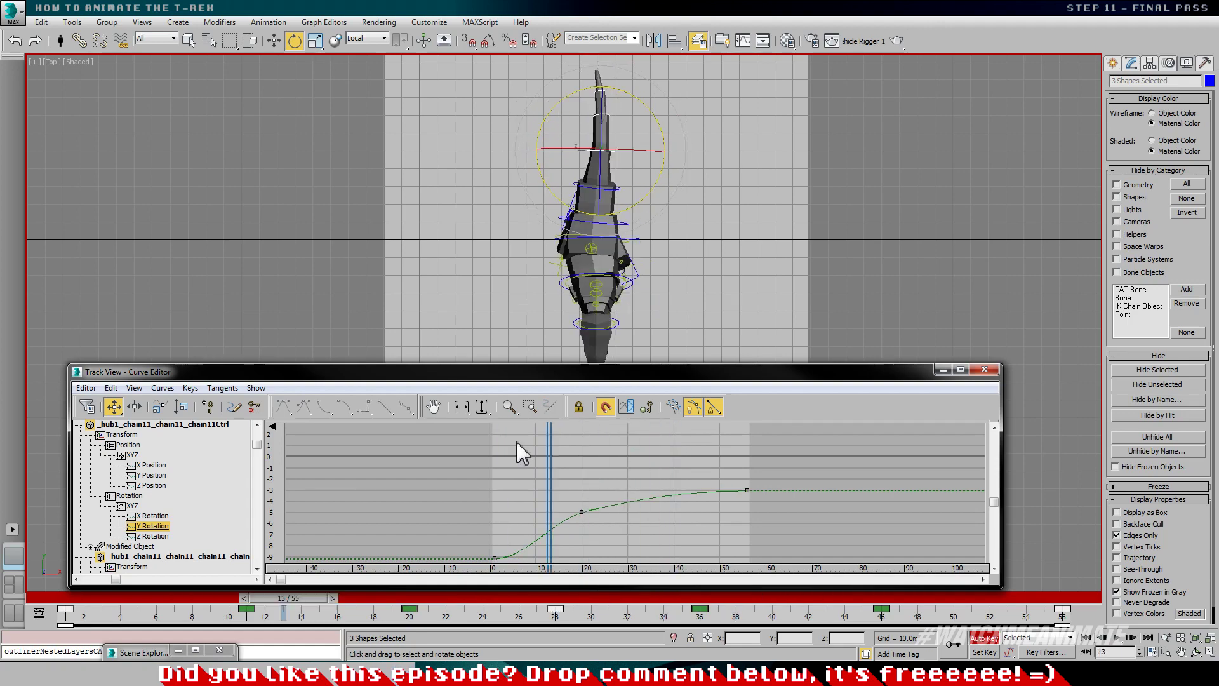
left_click_drag(299, 600, 554, 614)
left_click(688, 294)
key("slash")
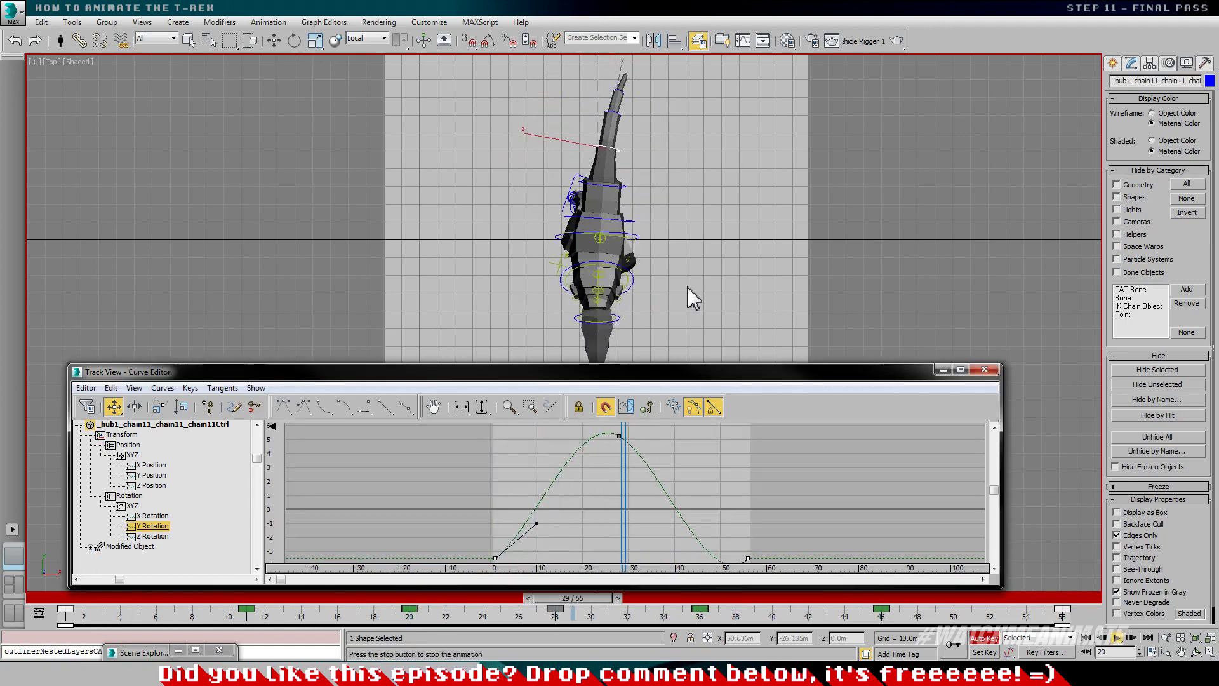
key("k")
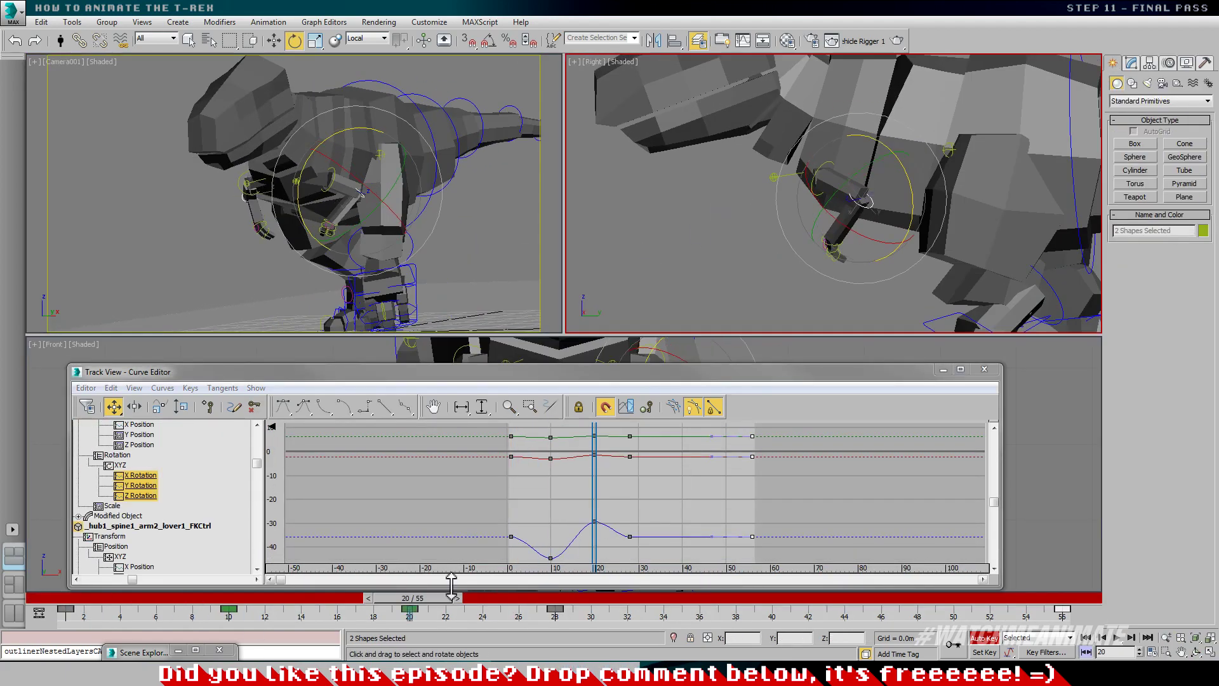
- Copy the two arm controllers' frame 10 rotation keys into the second half of the walk cycle and review the arm motion during playback
left_click_drag(229, 609, 730, 622, "shift")
left_click(646, 517)
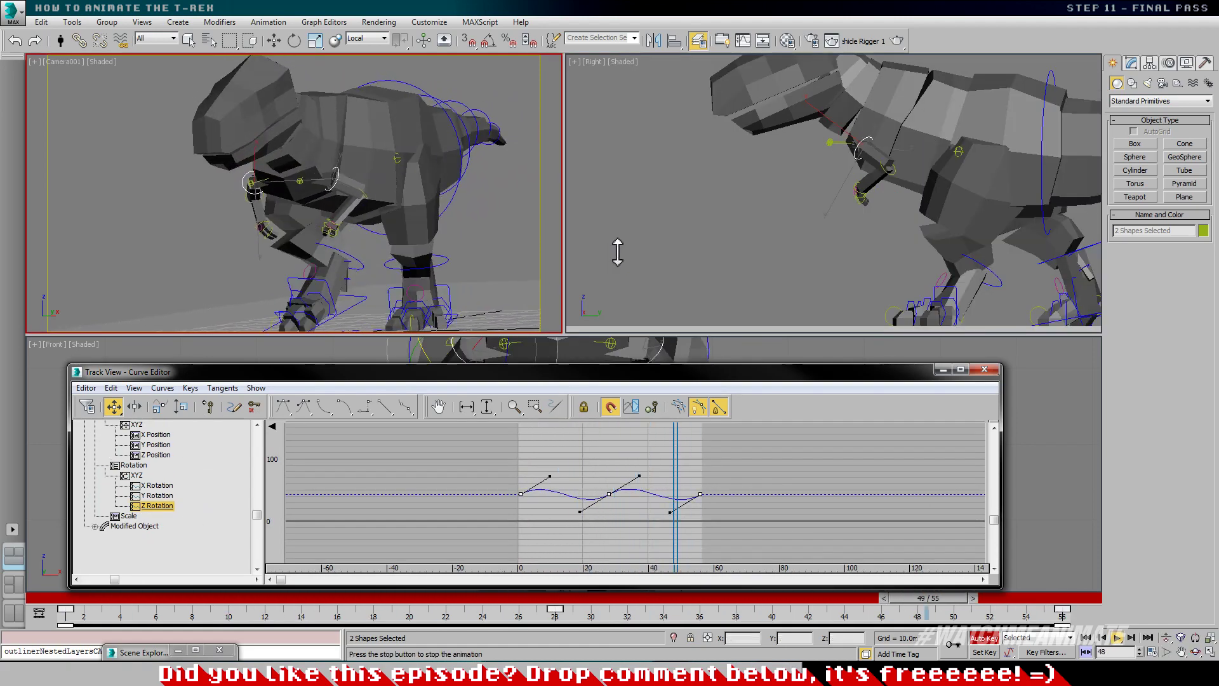
right_click(422, 231)
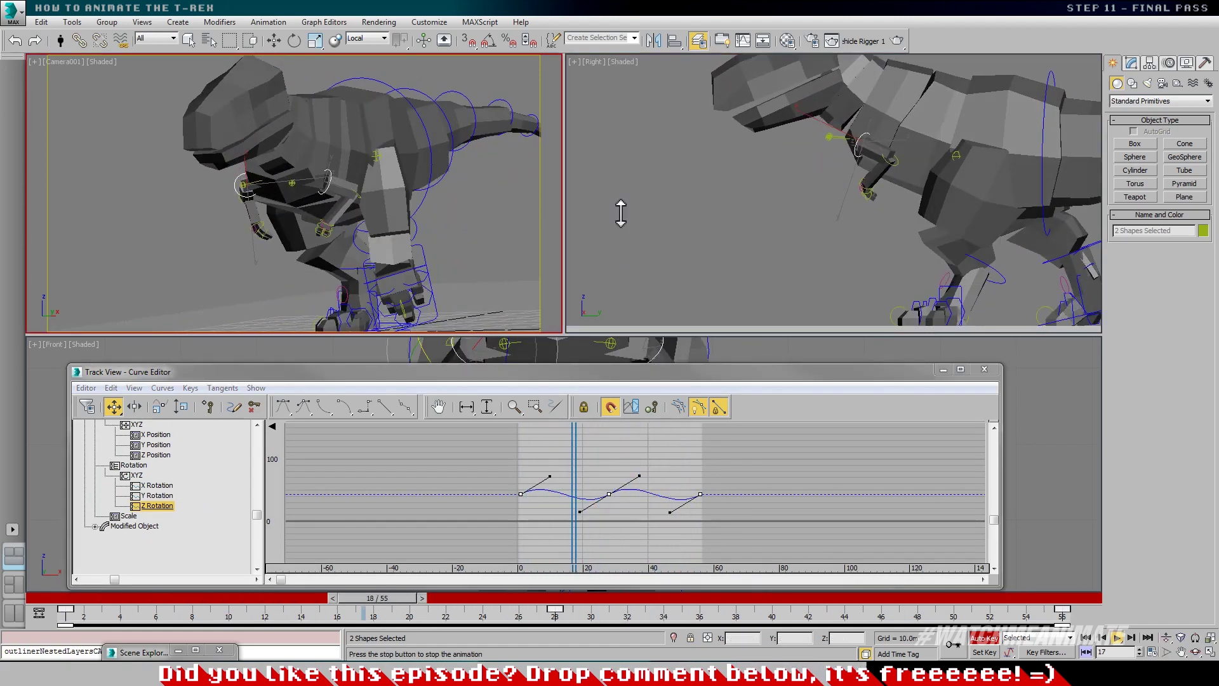
right_click(703, 285)
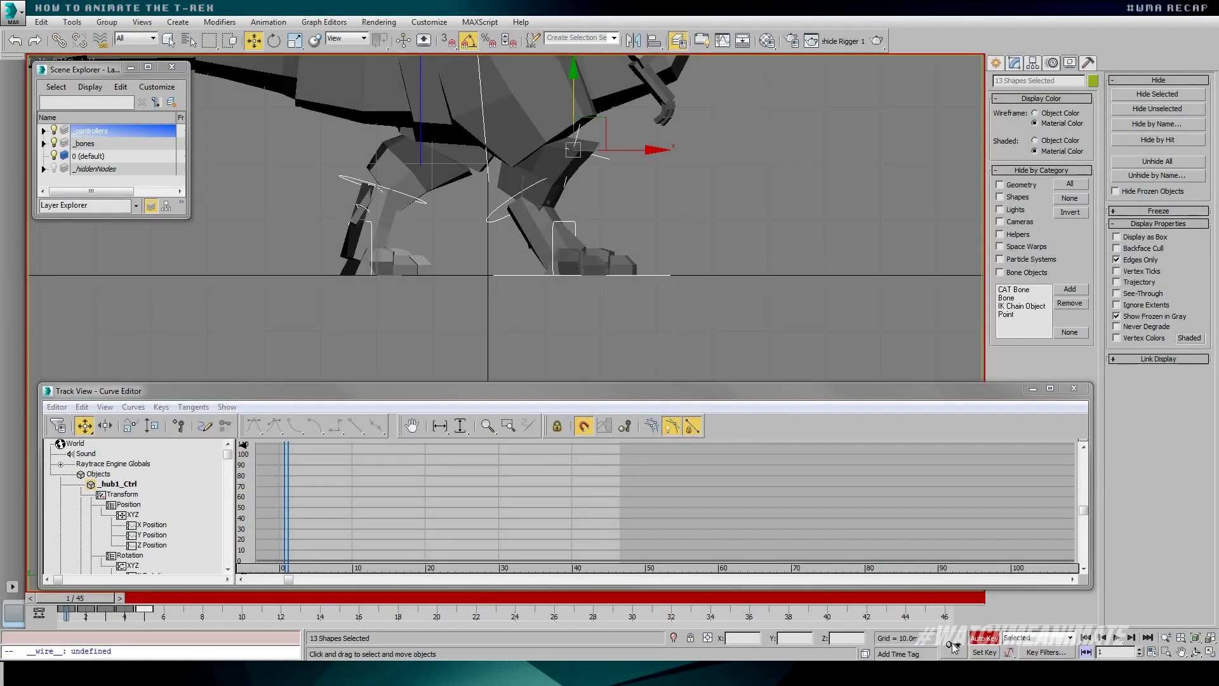
- Step through the T-Rex's leg key poses from frame 1 to frame 4
key("period")
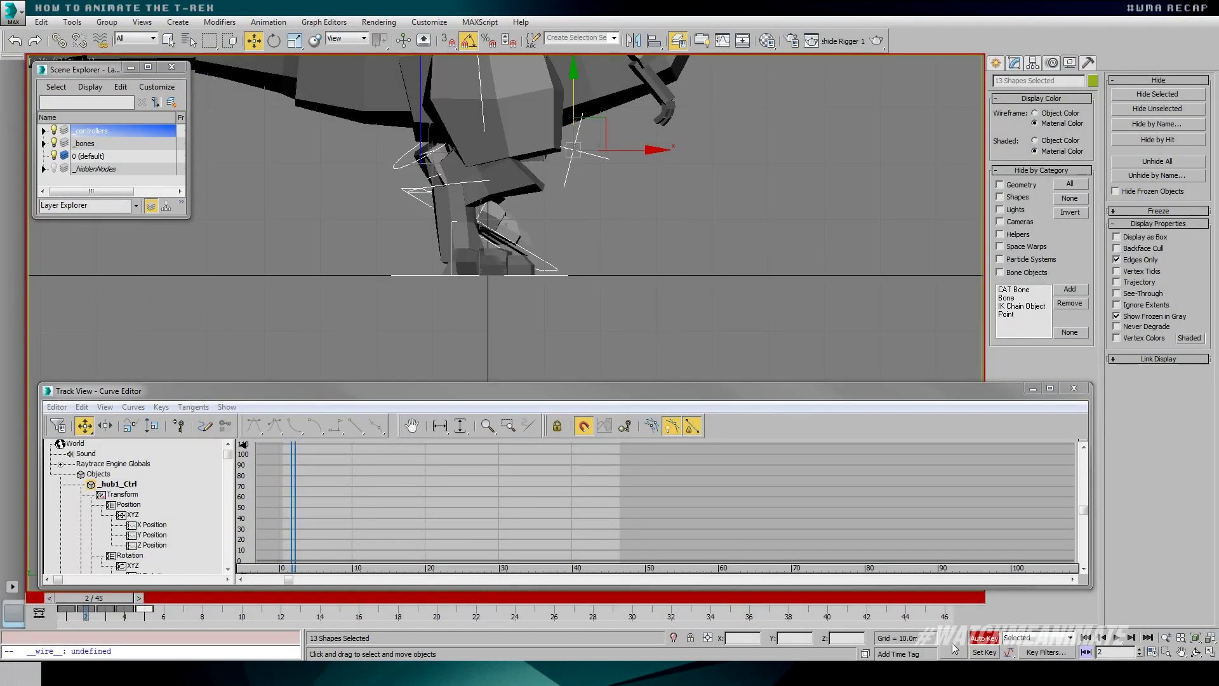
key("period")
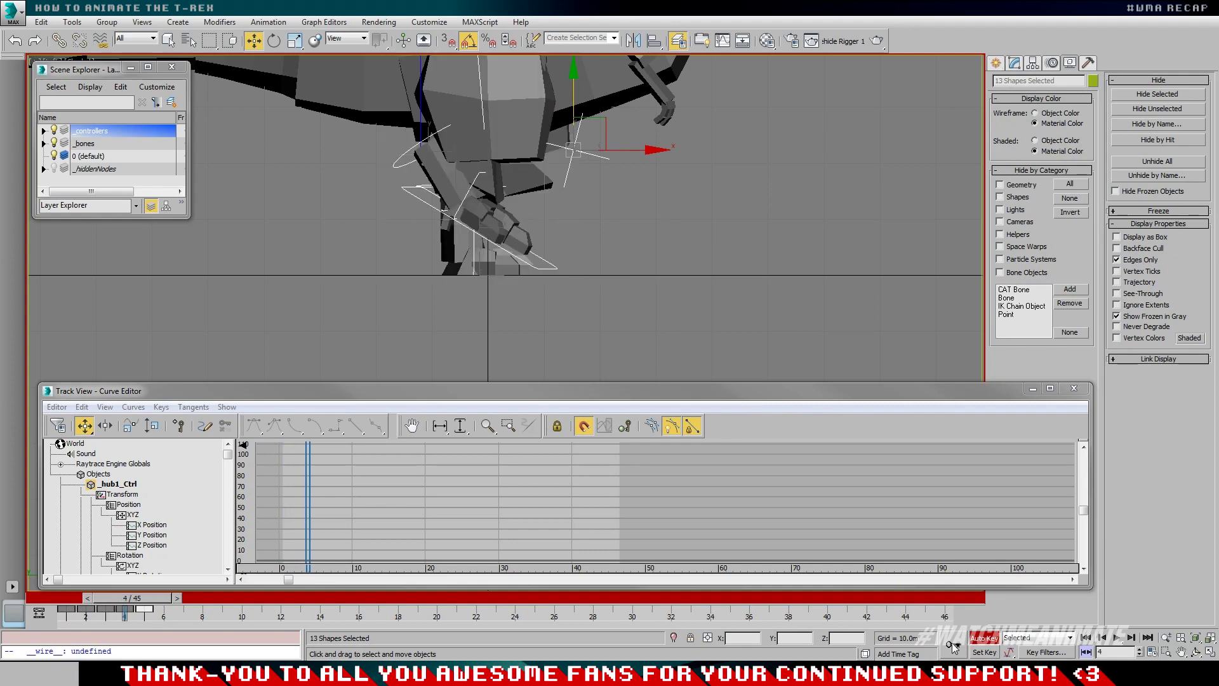